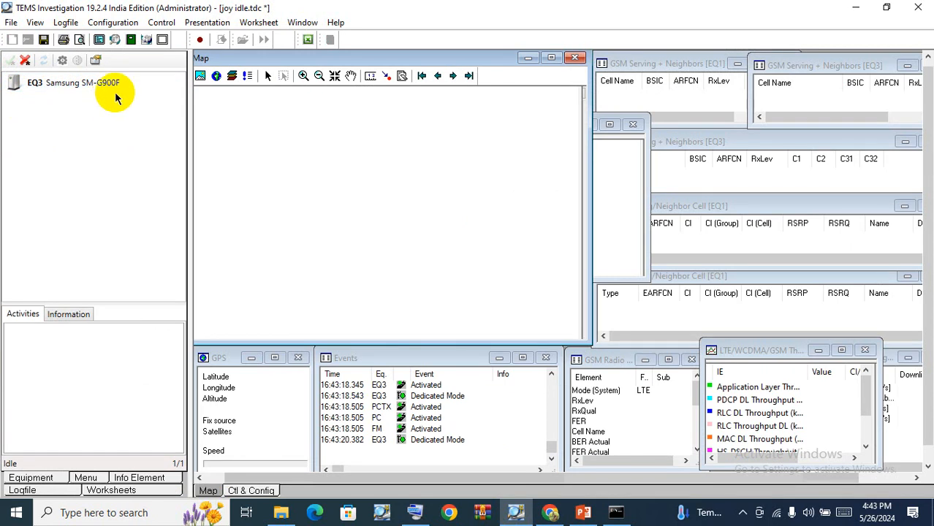
Select the Samsung device, open the Cell Lock activity dialog from the Control activities, and close it unchanged.
left_click(72, 88)
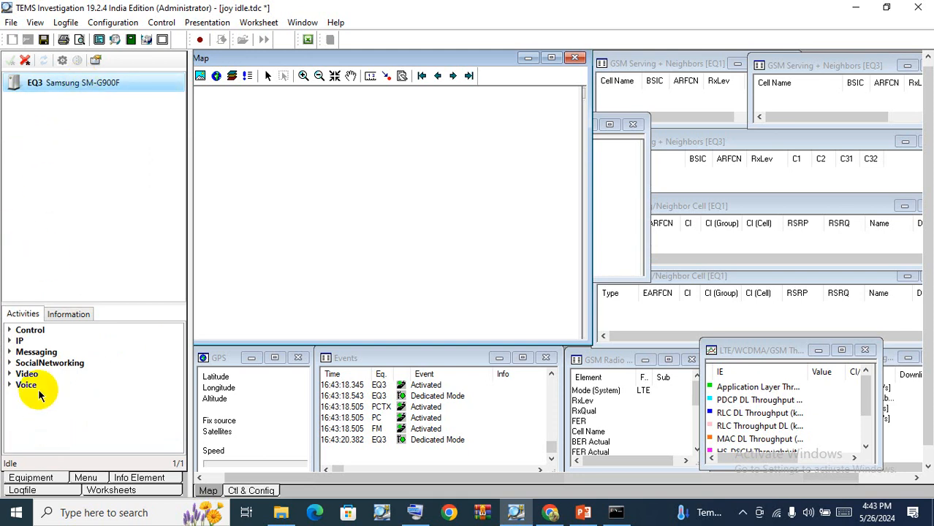
left_click(9, 331)
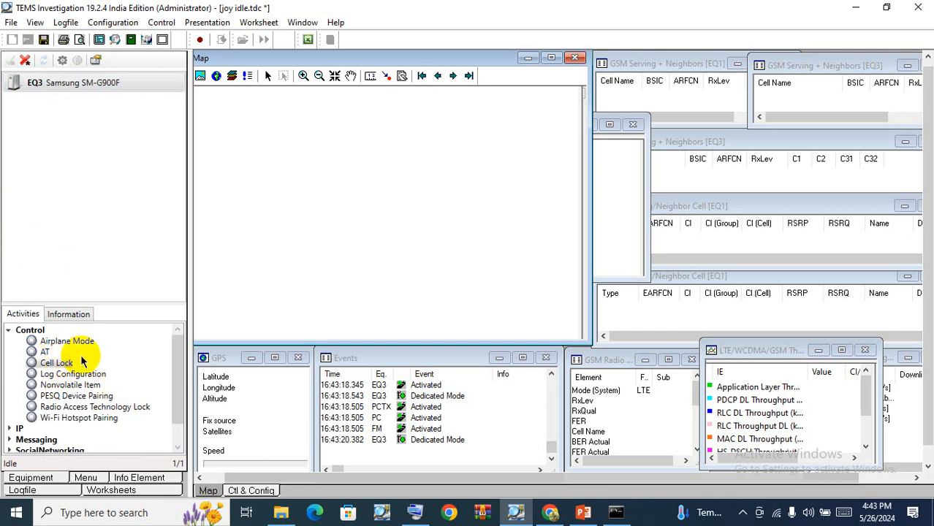
left_click(59, 363)
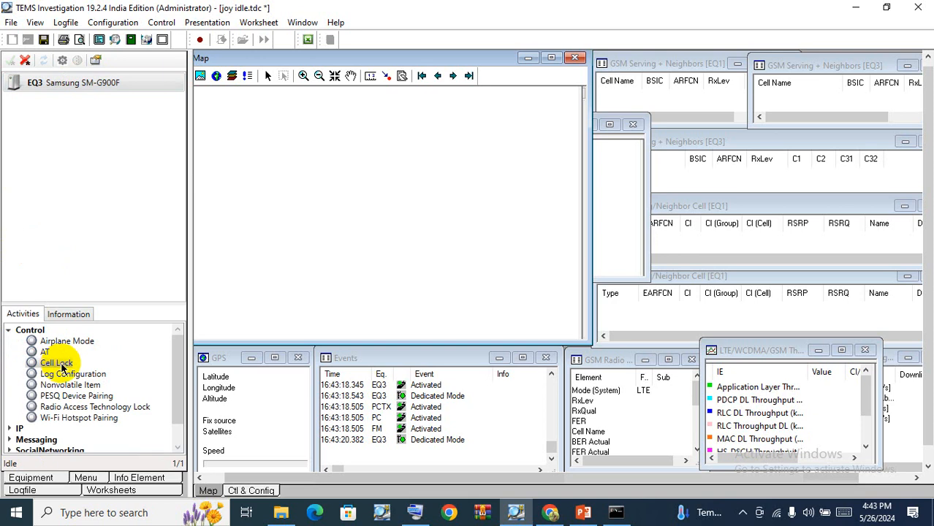
left_click(9, 331)
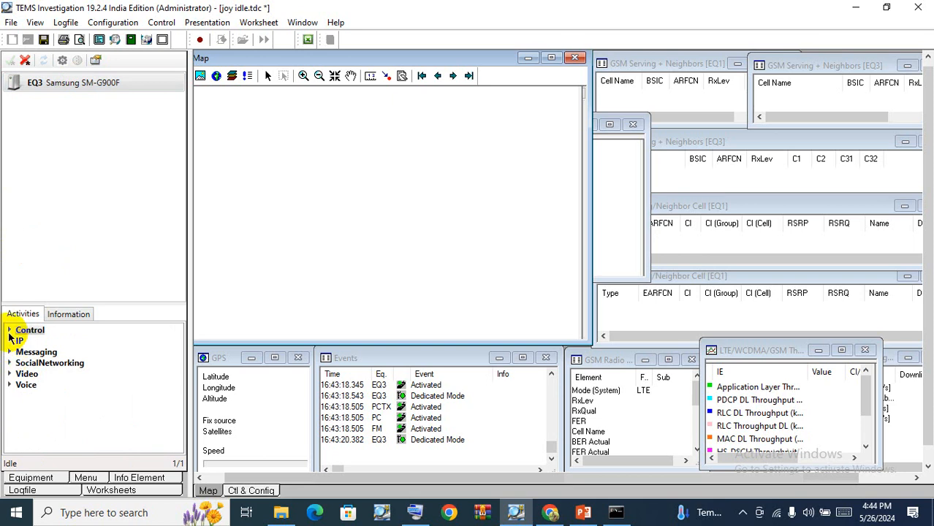
left_click(8, 330)
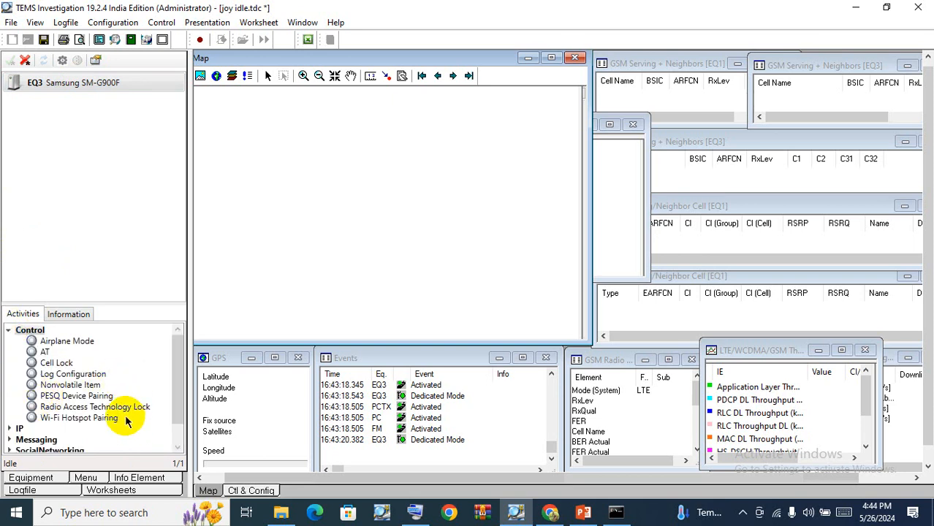
double_click(69, 363)
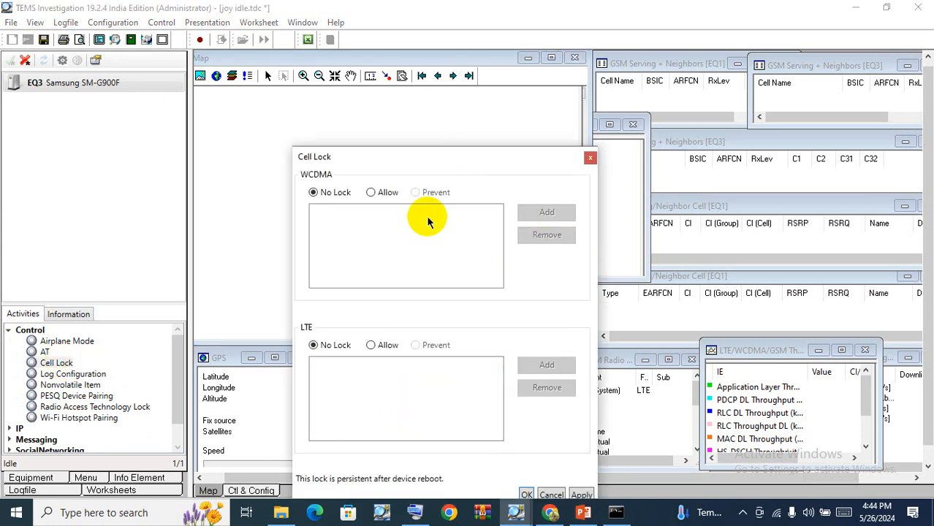
left_click_drag(475, 153, 475, 21)
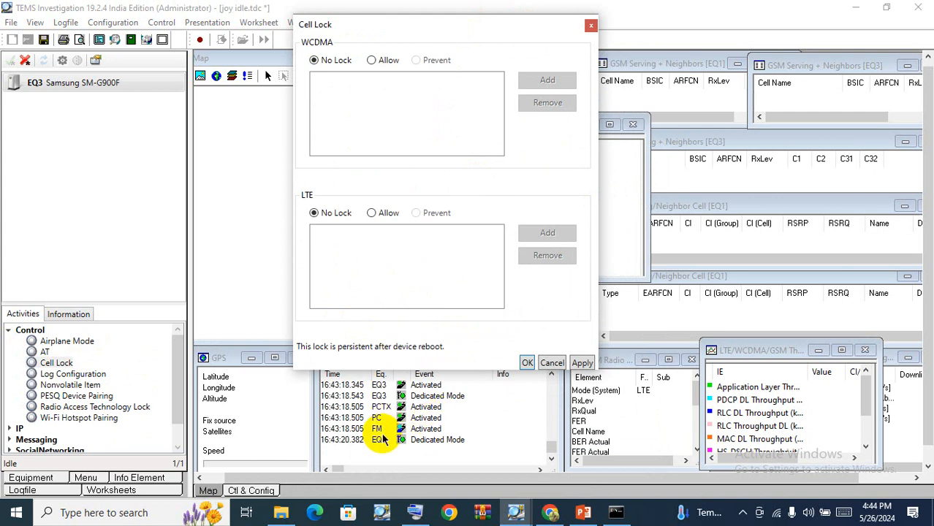
left_click(590, 26)
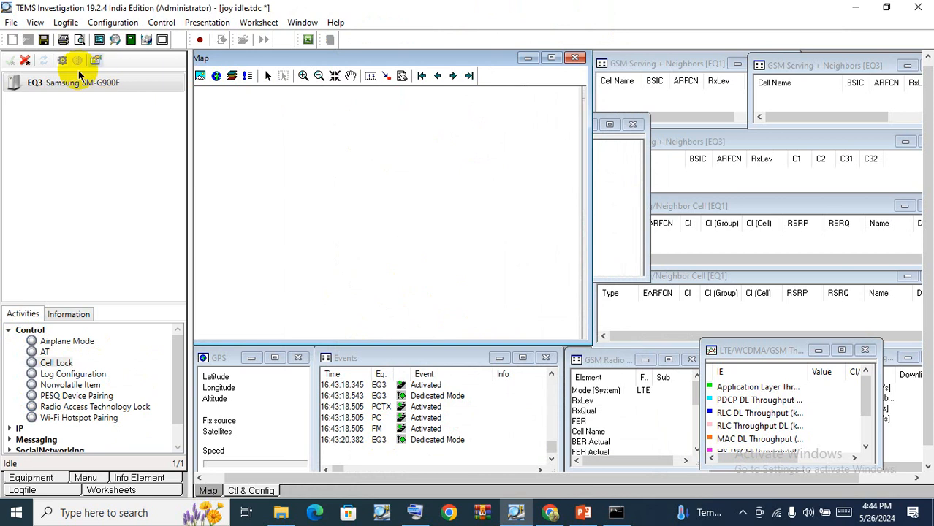
Lock the device's radio access technology to GSM only, clearing WCDMA and LTE, then apply and confirm.
left_click(63, 408)
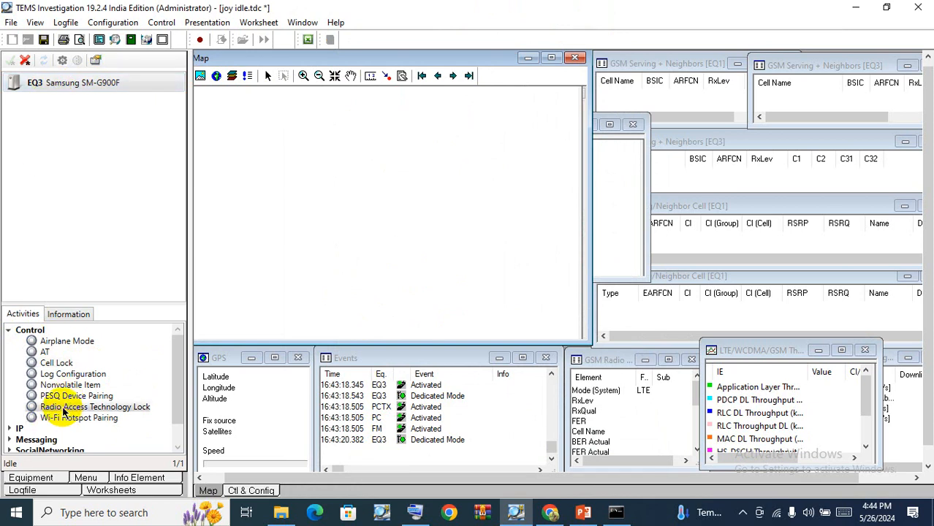
double_click(110, 413)
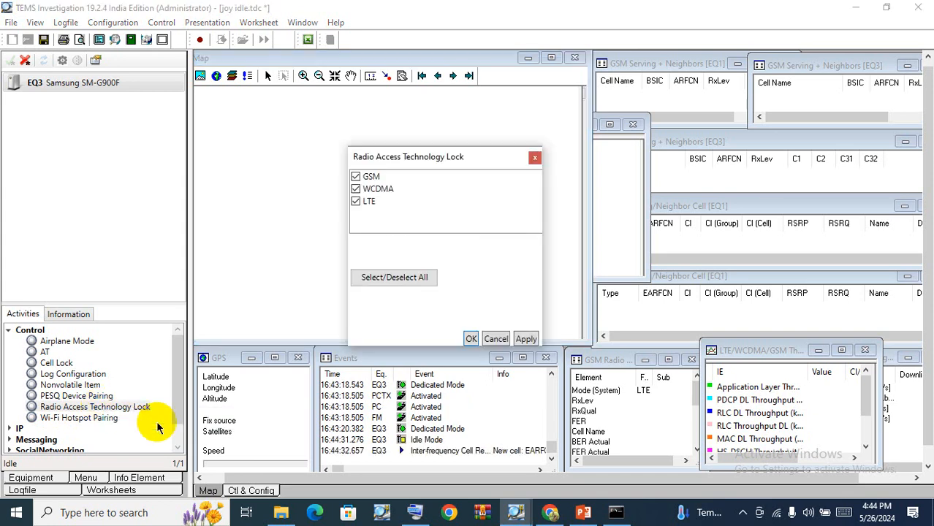
left_click(368, 176)
left_click(363, 189)
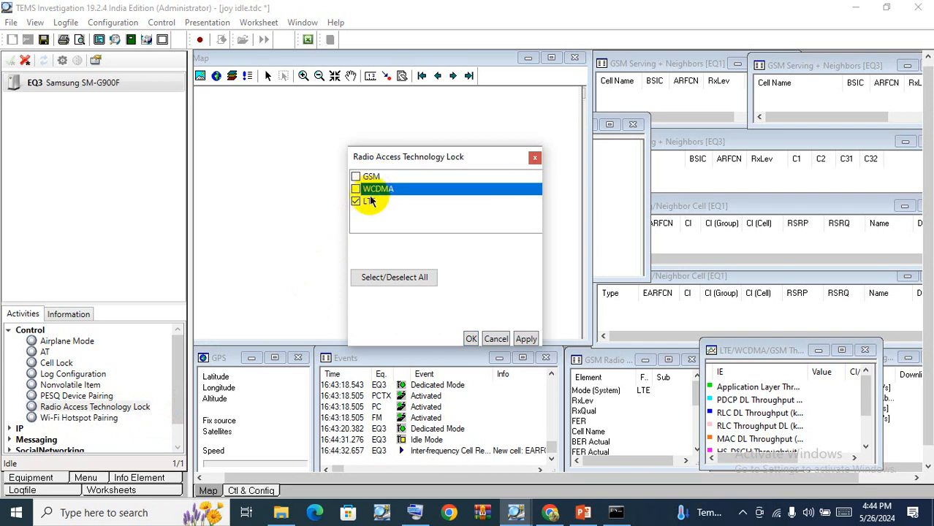
left_click(367, 202)
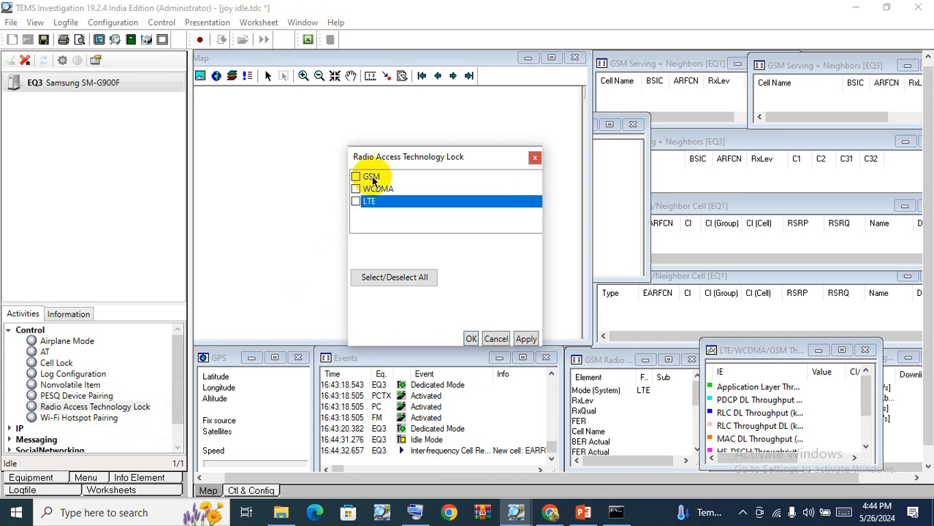
left_click(356, 177)
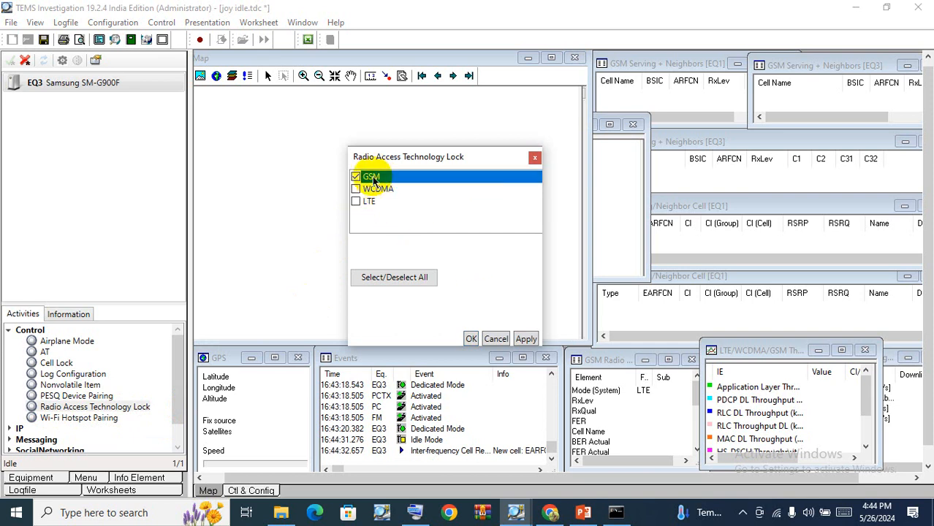
left_click(524, 340)
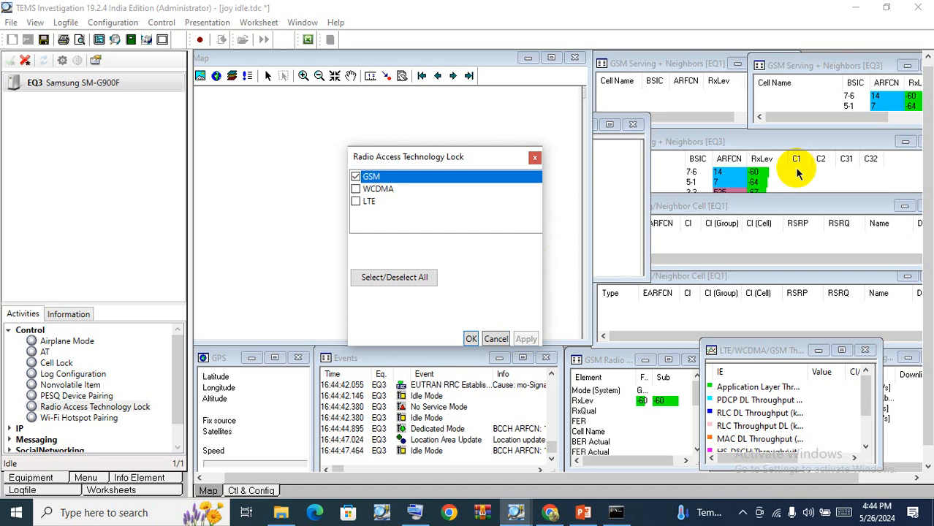
left_click(471, 340)
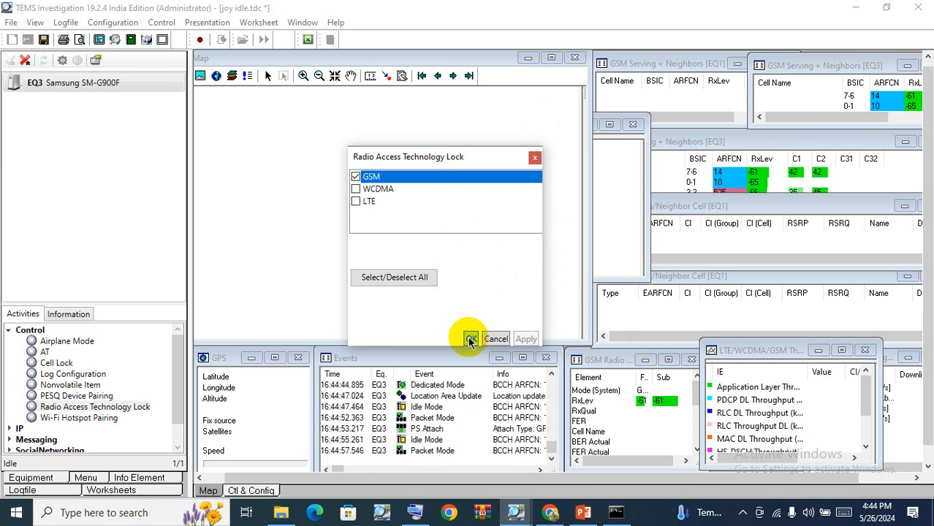
left_click(471, 339)
Reopen the Radio Access Technology Lock dialog to check the setting and close it.
left_click(69, 83)
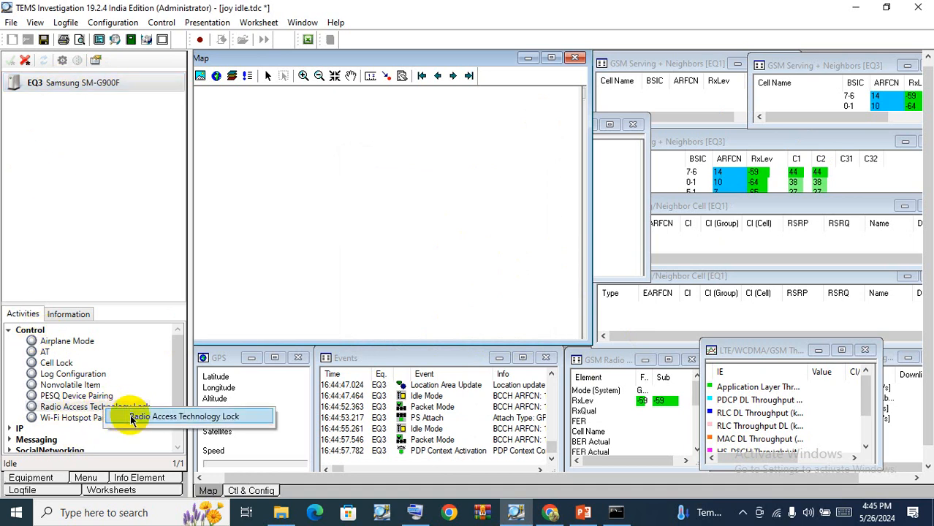
double_click(179, 414)
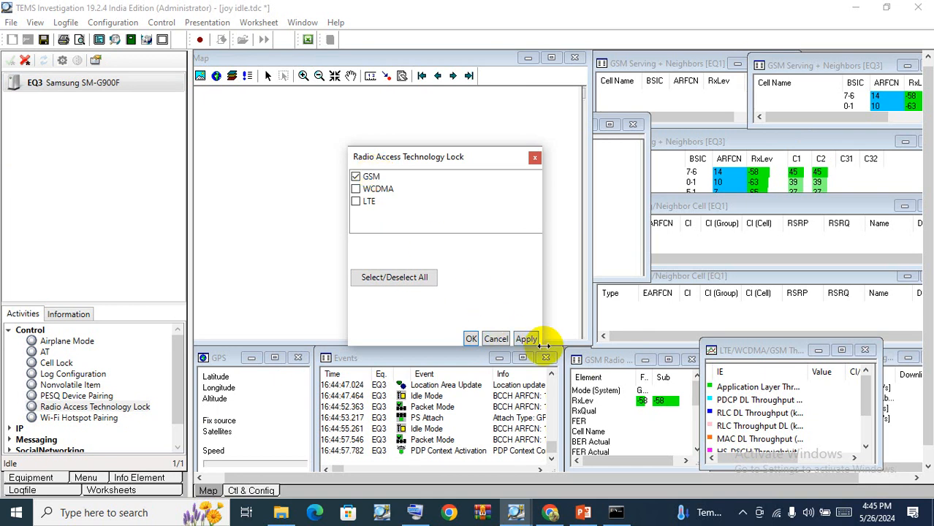
left_click(534, 159)
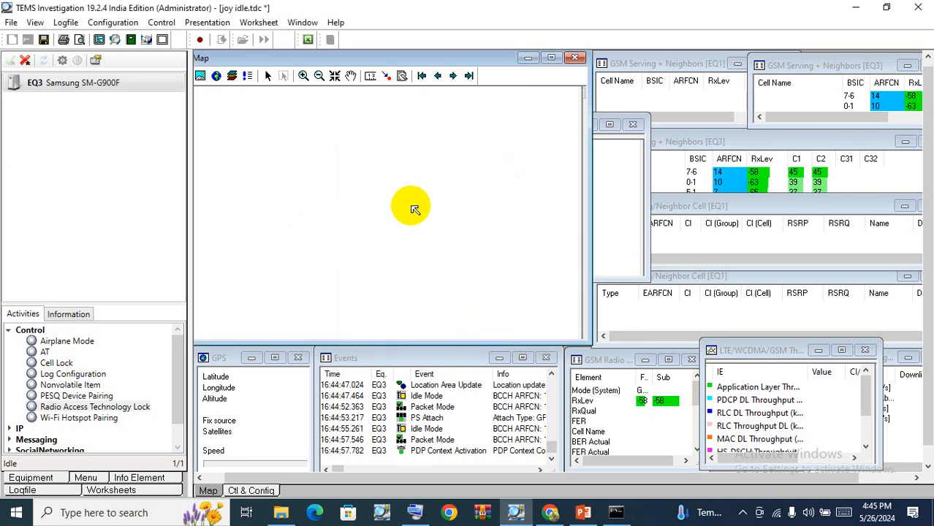
Open the Cell Lock dialog again and close it without changes.
right_click(59, 363)
left_click(92, 374)
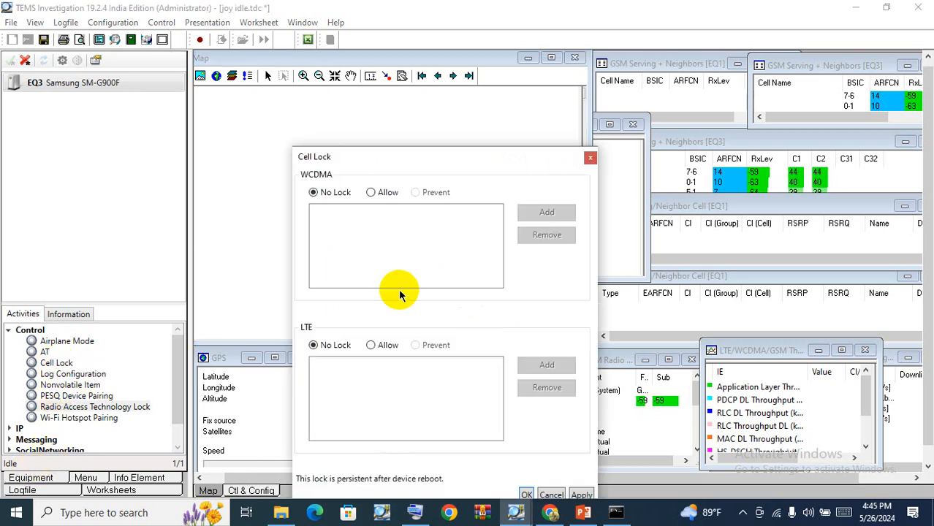
left_click_drag(486, 167, 469, 54)
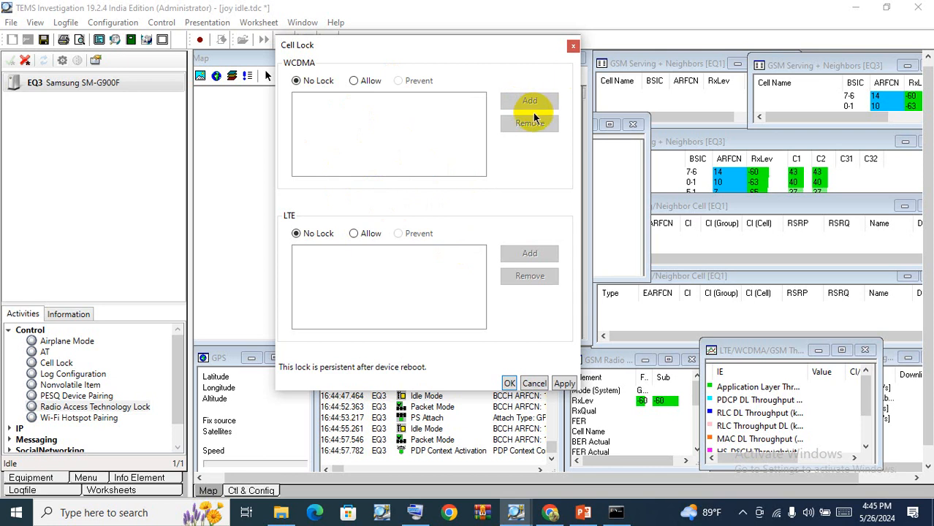
left_click(572, 48)
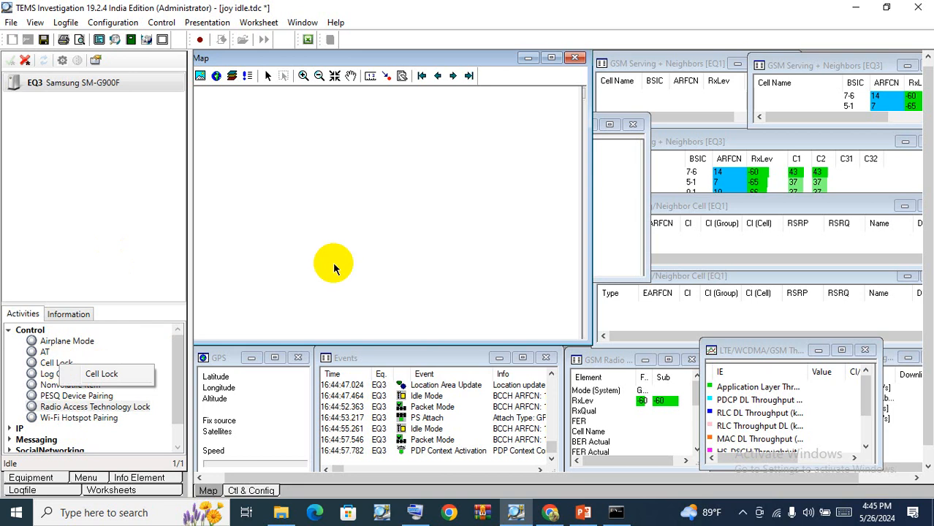
scroll(63, 419, "down", 1)
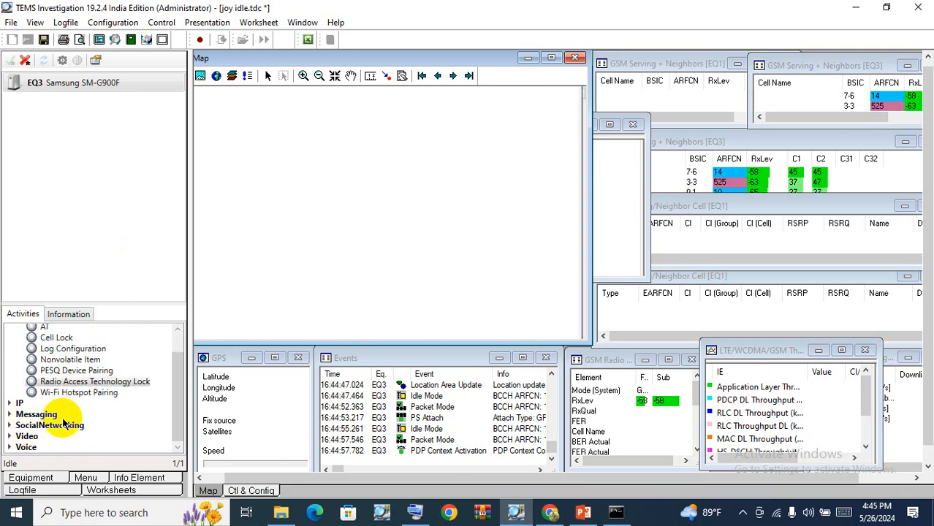
left_click(11, 406)
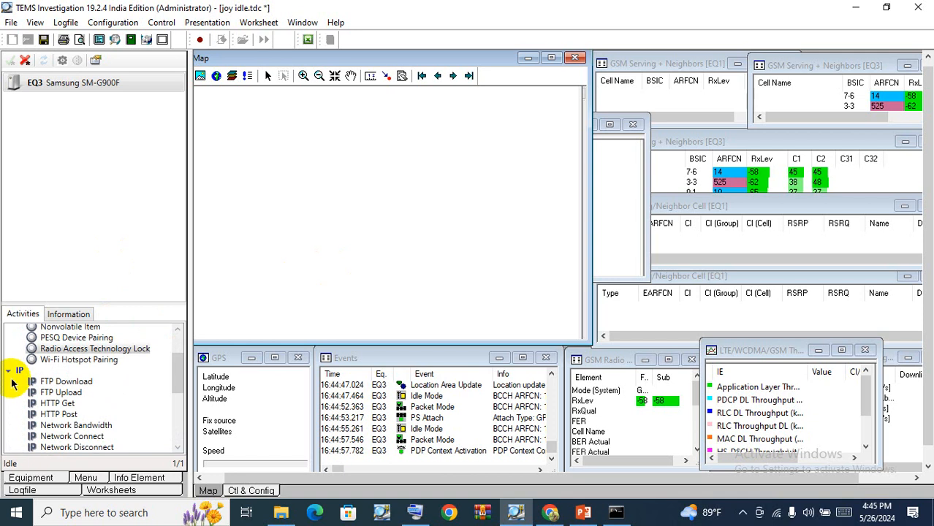
left_click(9, 373)
scroll(67, 381, "up", 3)
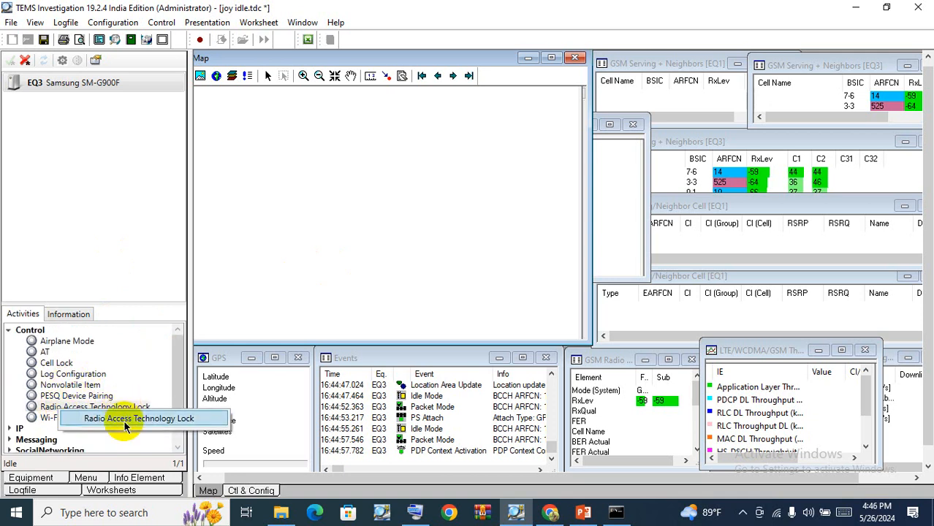
Change the radio access technology lock to LTE only, then apply and confirm.
double_click(128, 408)
left_click(355, 177)
left_click(356, 201)
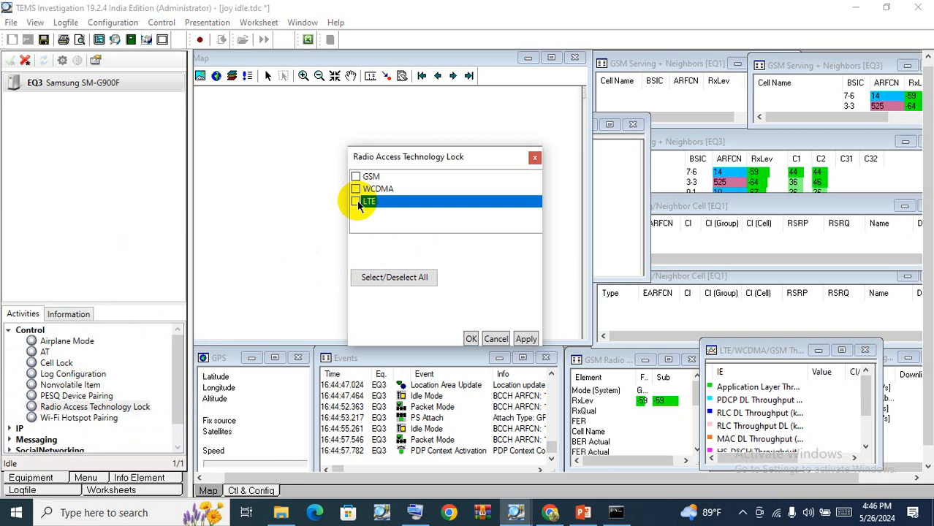
left_click(524, 339)
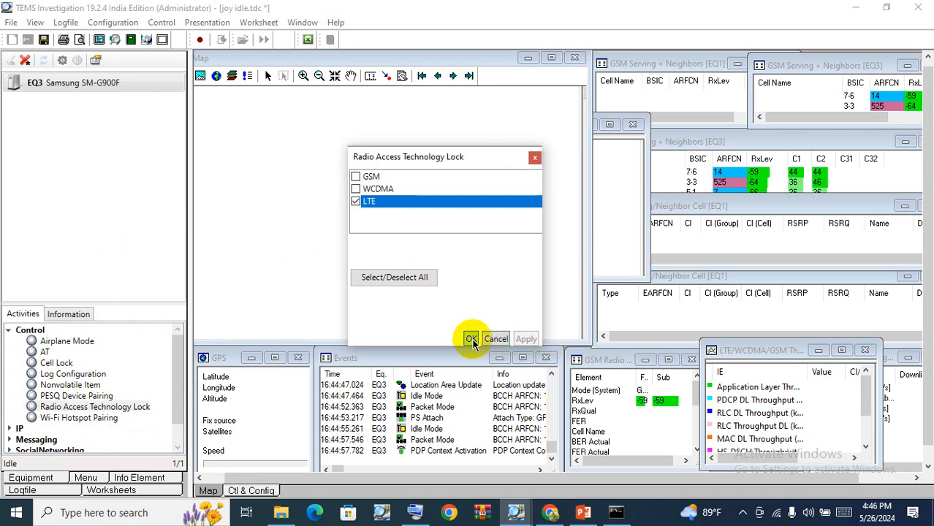
left_click(470, 339)
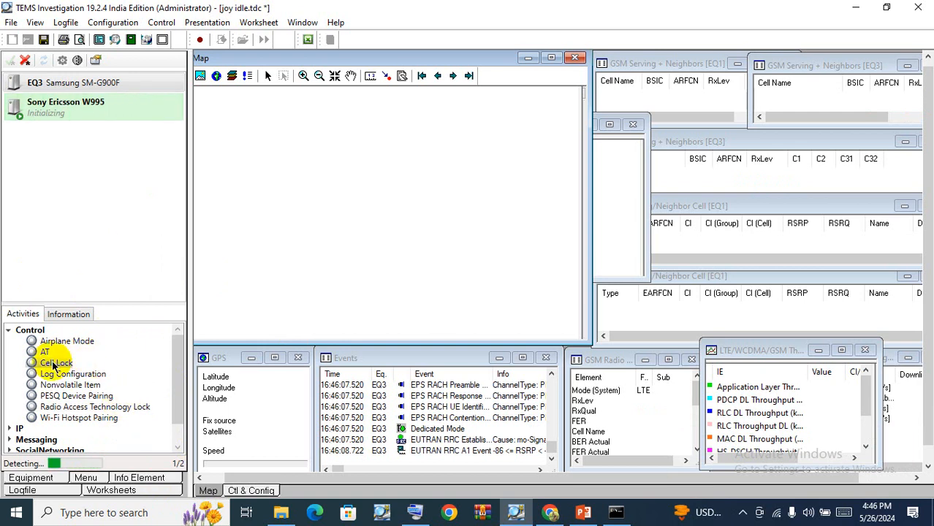
Open Cell Lock for the device, set the LTE section to Allow, and start adding a cell.
left_click_drag(53, 363, 66, 106)
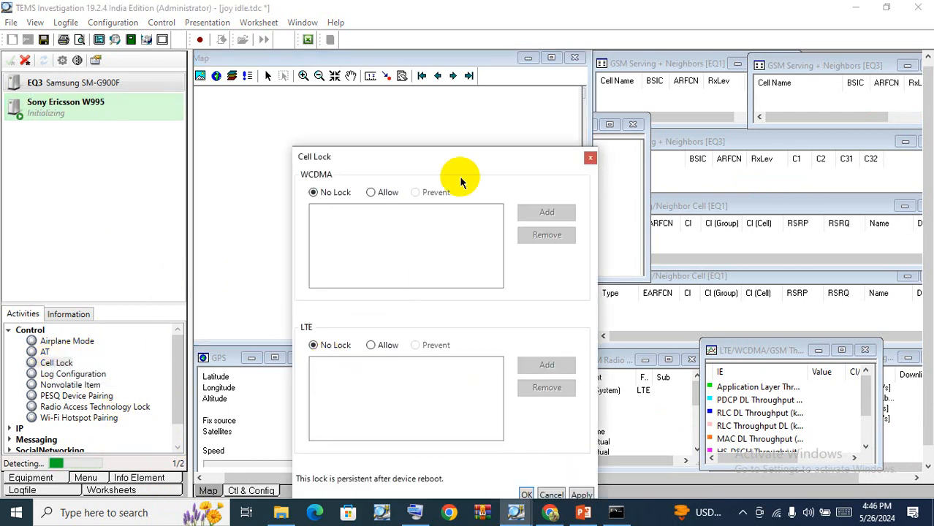
left_click_drag(447, 156, 513, 92)
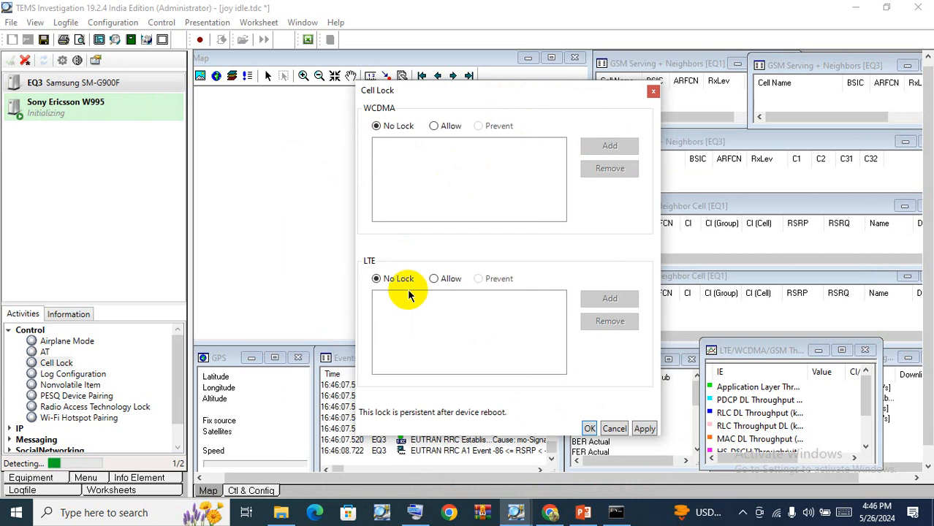
left_click(434, 279)
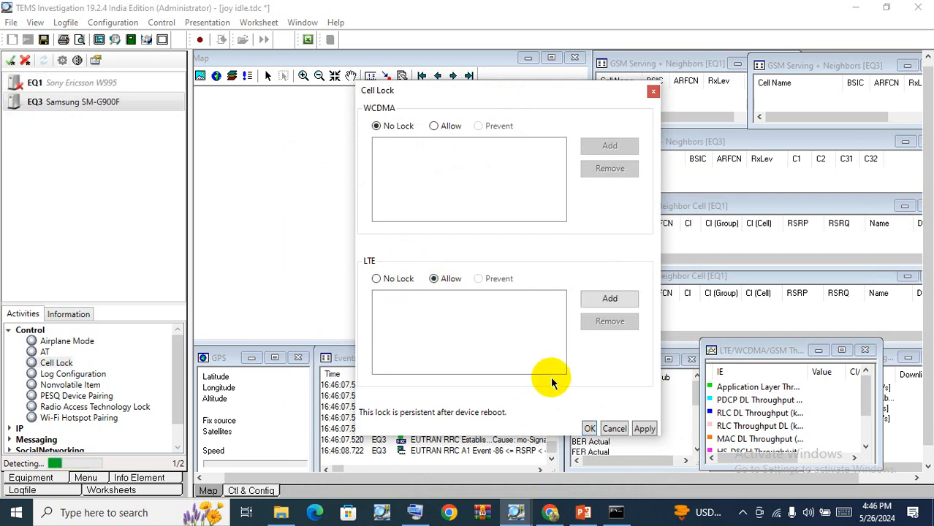
left_click(608, 299)
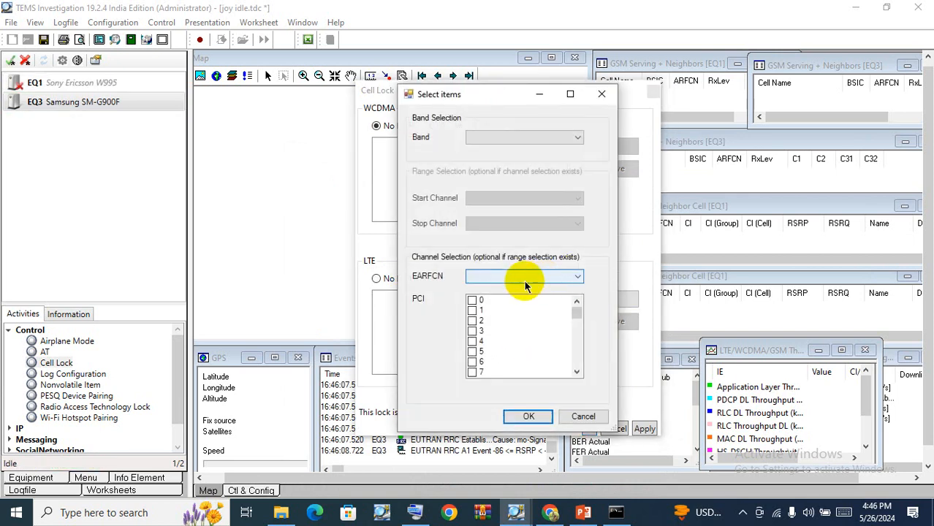
Choose Band 3 (1800) and EARFCN 1200 for the LTE cell to lock.
left_click(491, 137)
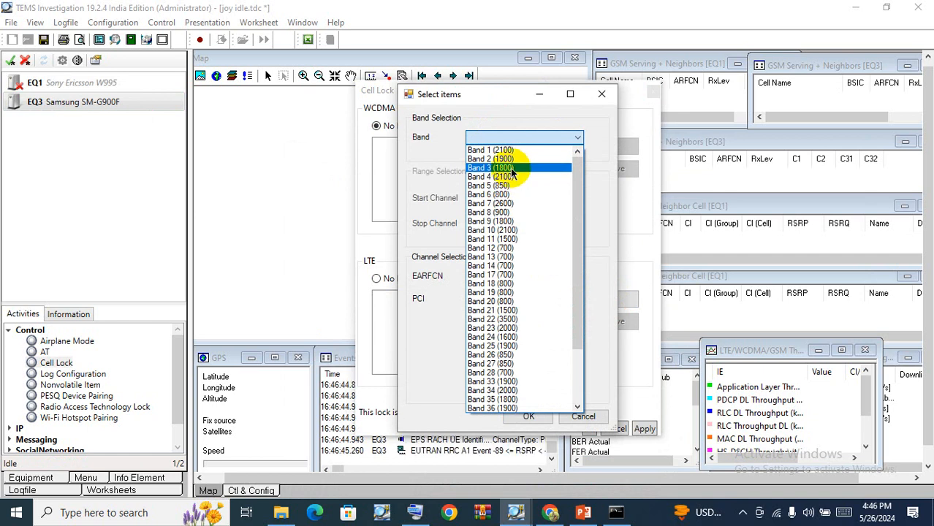
left_click(510, 168)
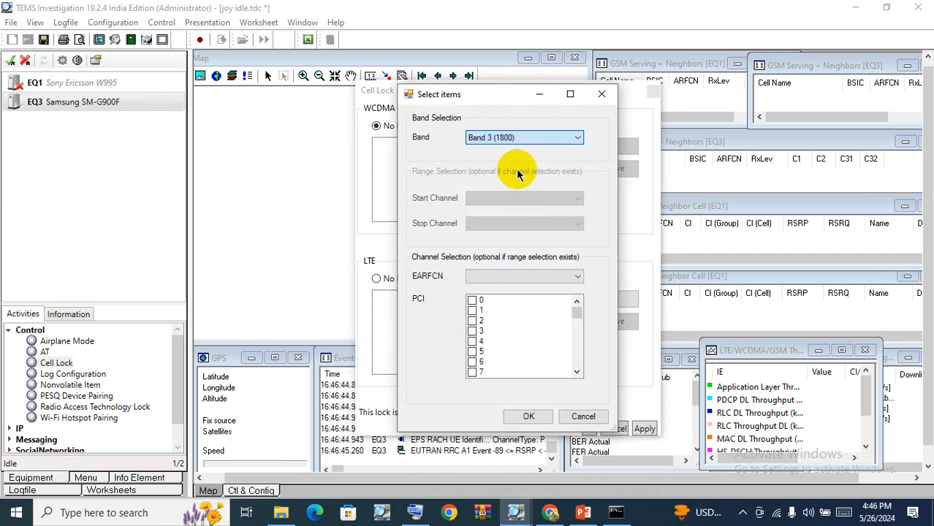
left_click(493, 282)
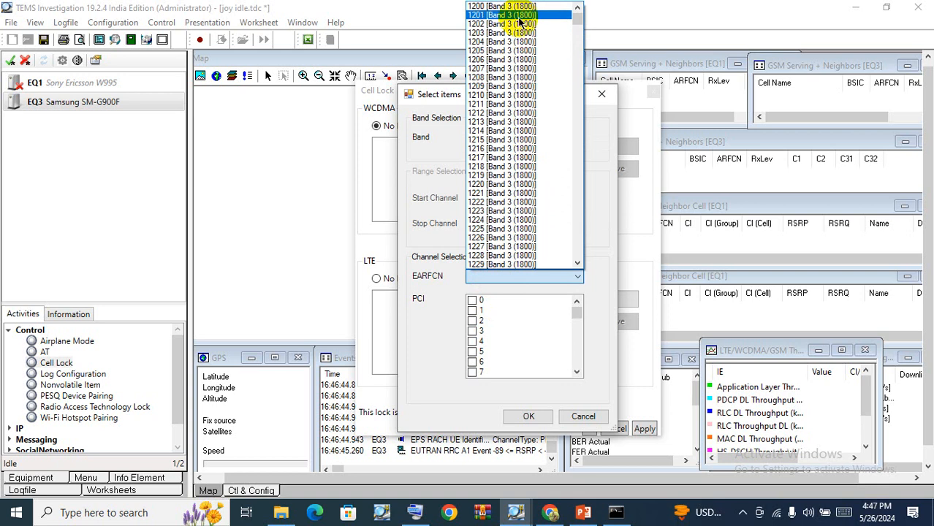
left_click(511, 6)
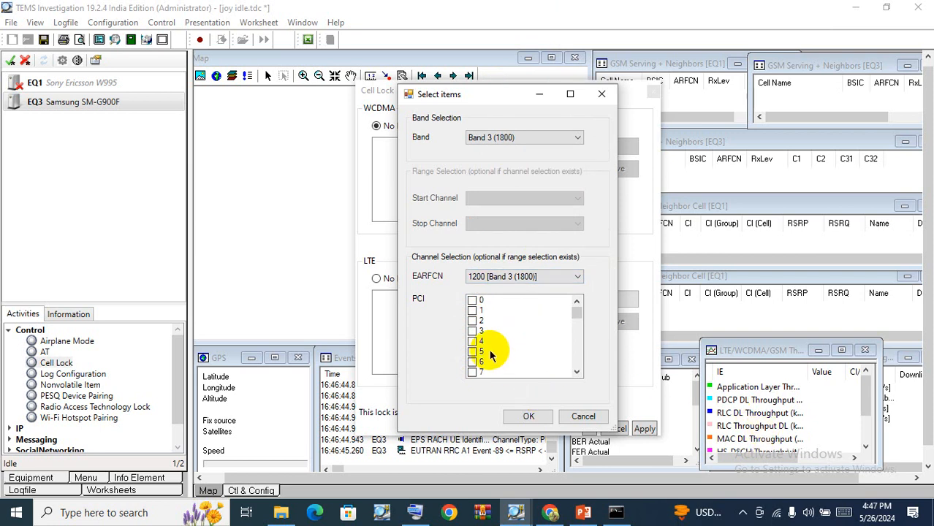
Tick PCI 7 for the LTE cell, add it to the lock list, then apply and confirm the Cell Lock.
left_click(472, 372)
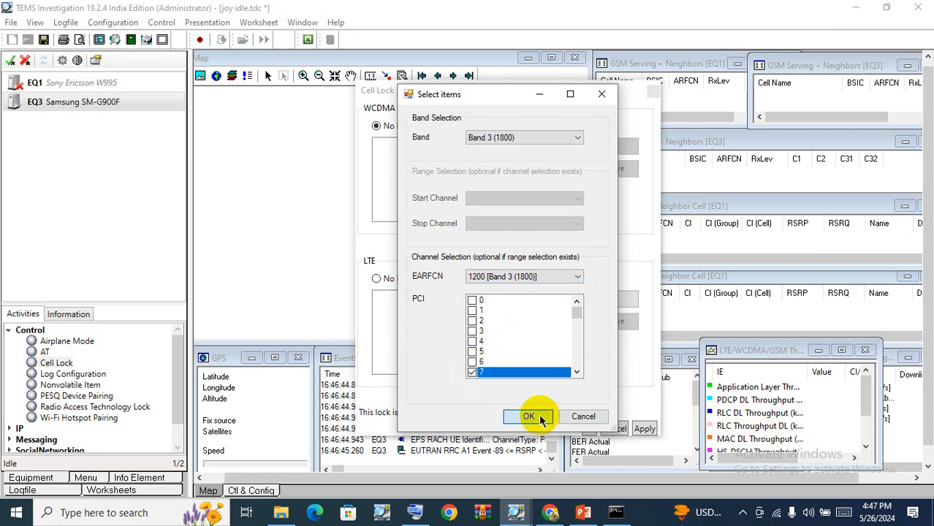
left_click(539, 418)
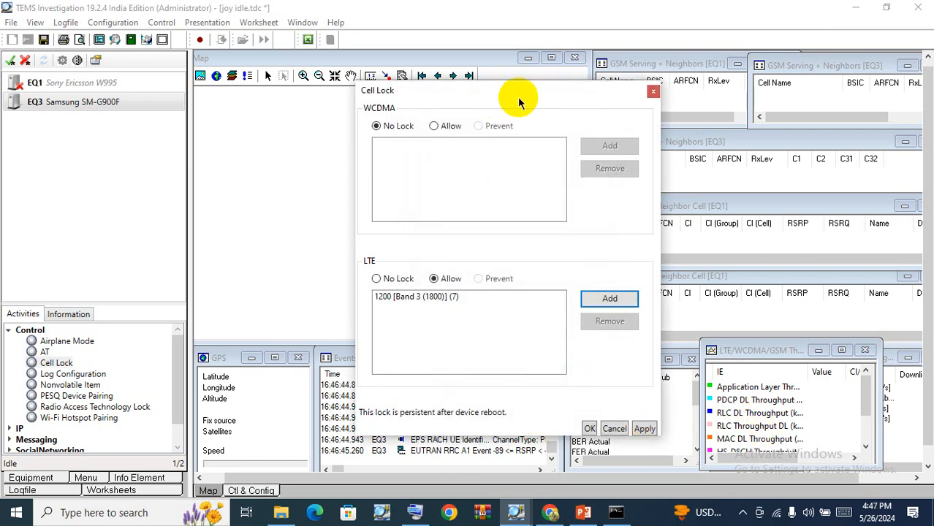
left_click_drag(517, 96, 328, 17)
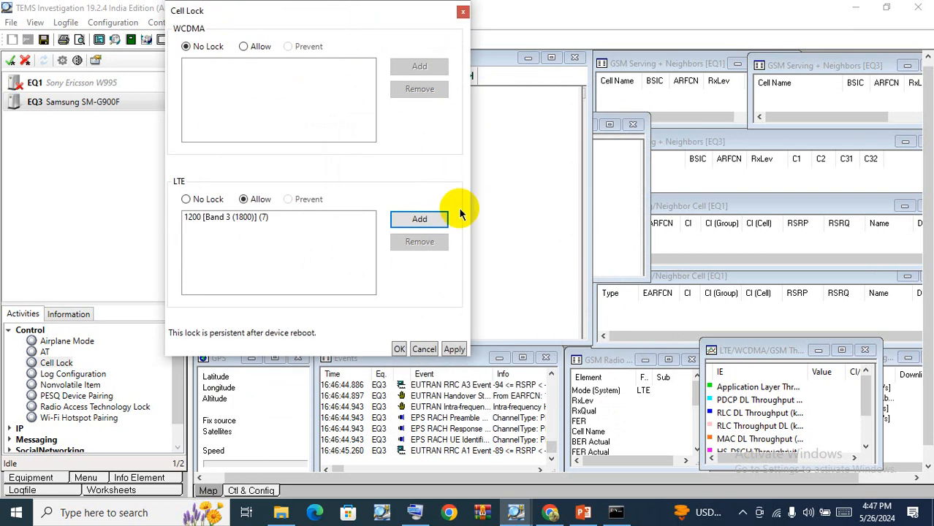
left_click(454, 350)
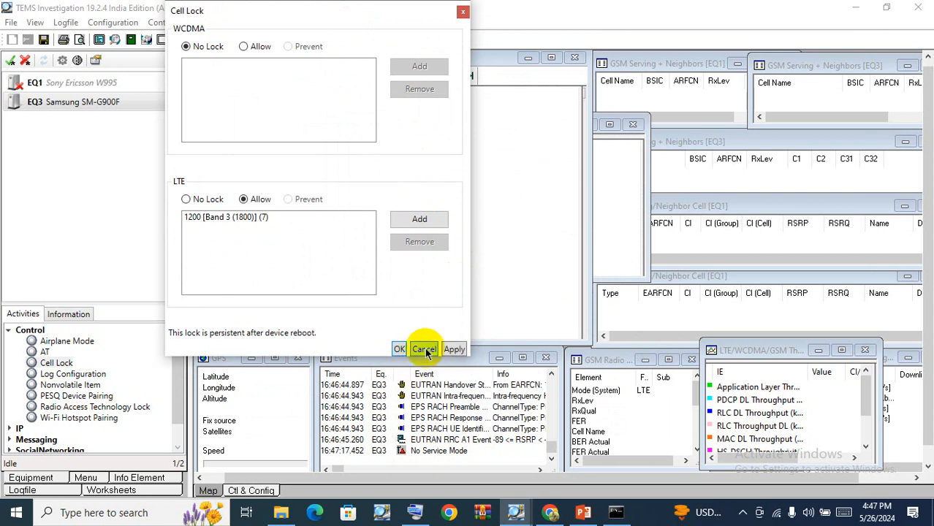
left_click(399, 350)
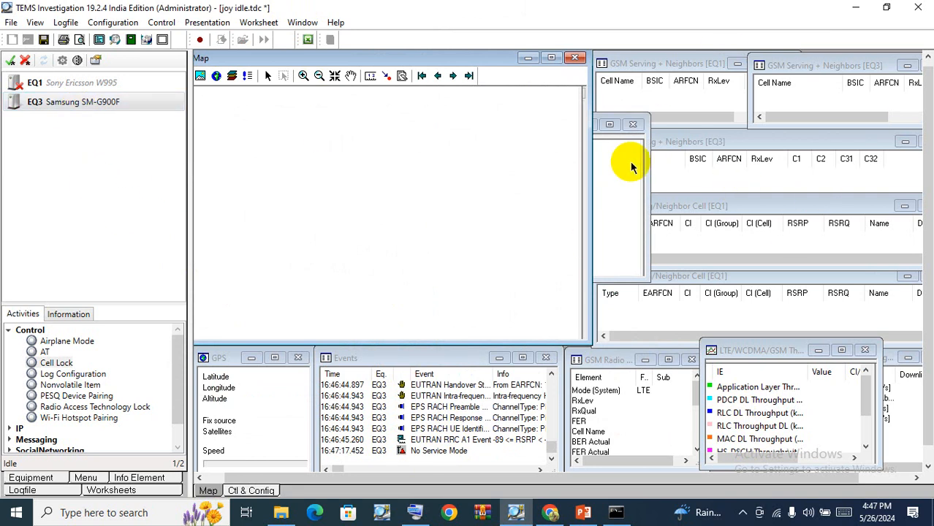
Open the LTE Radio Parameters presentation window.
left_click(207, 22)
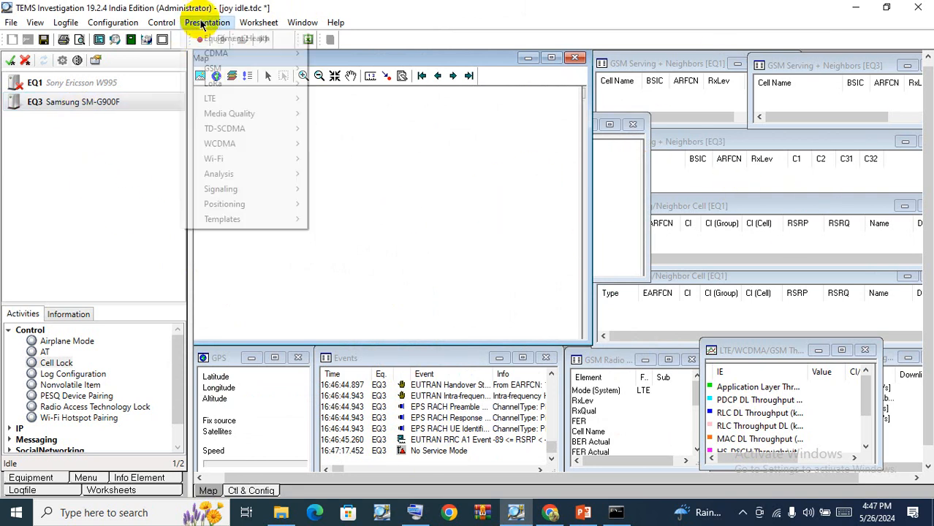
mouse_move(229, 93)
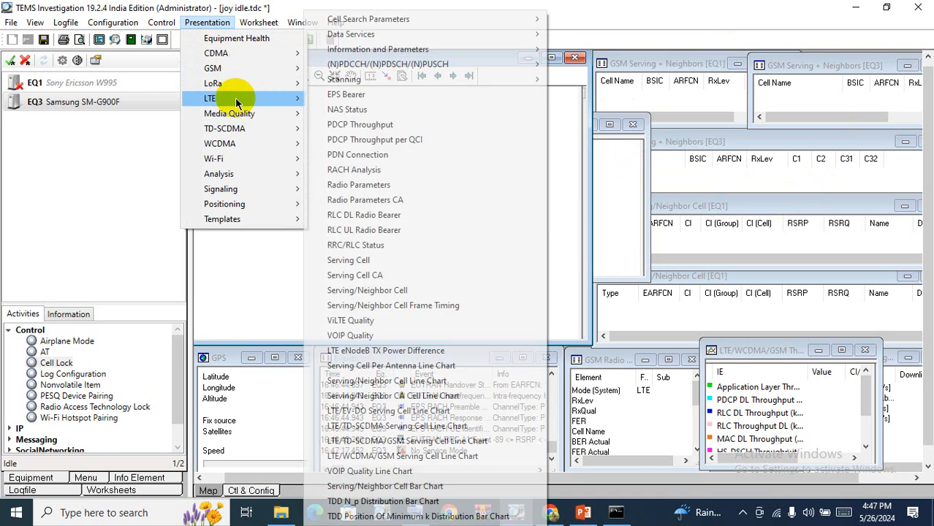
left_click(393, 189)
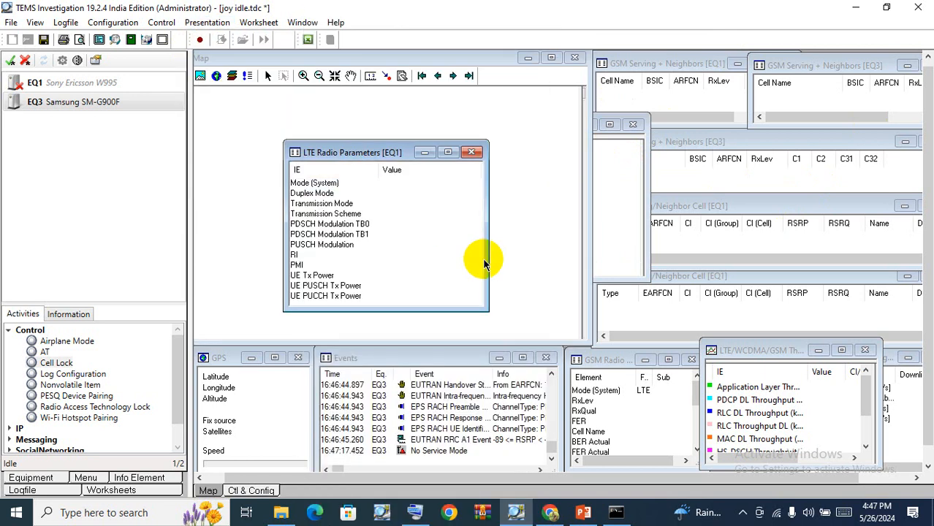
Set the LTE Radio Parameters window's equipment to EQ3 and move the window beside the other views.
right_click(424, 198)
left_click(494, 269)
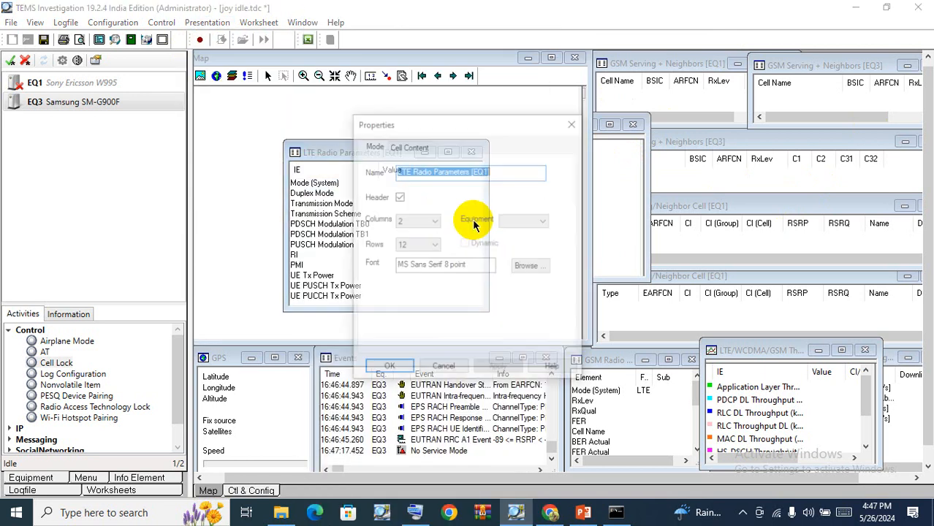
left_click(524, 220)
left_click(510, 260)
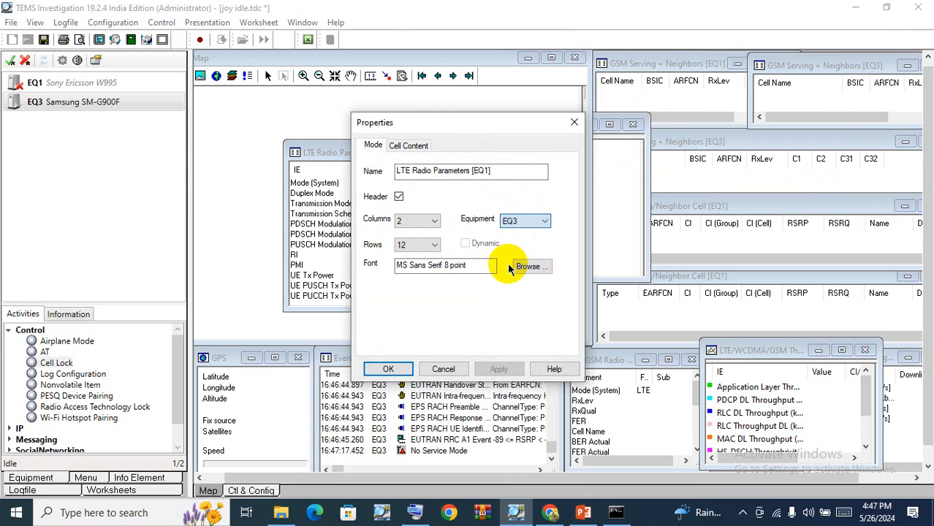
left_click(388, 369)
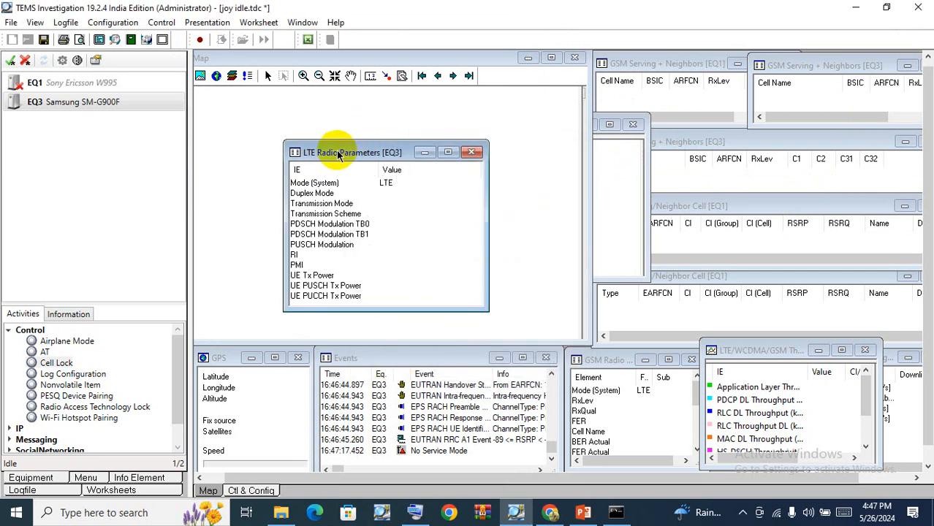
left_click_drag(337, 154, 607, 269)
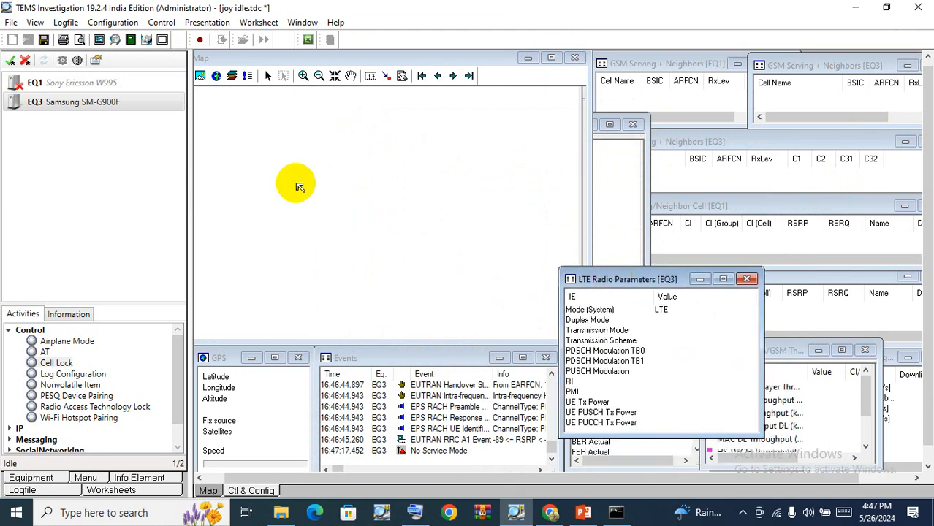
Select the Sony Ericsson W995 (EQ1) device and activate it.
left_click(46, 84)
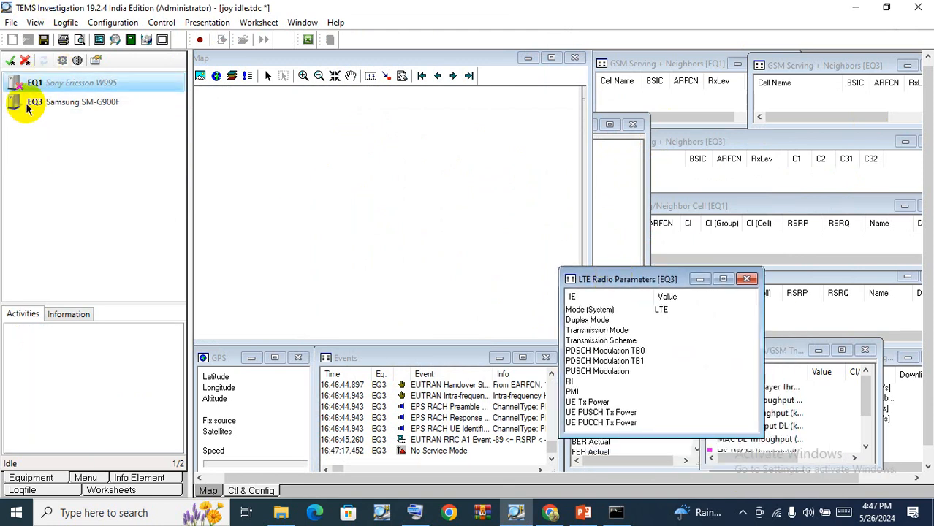
left_click(10, 63)
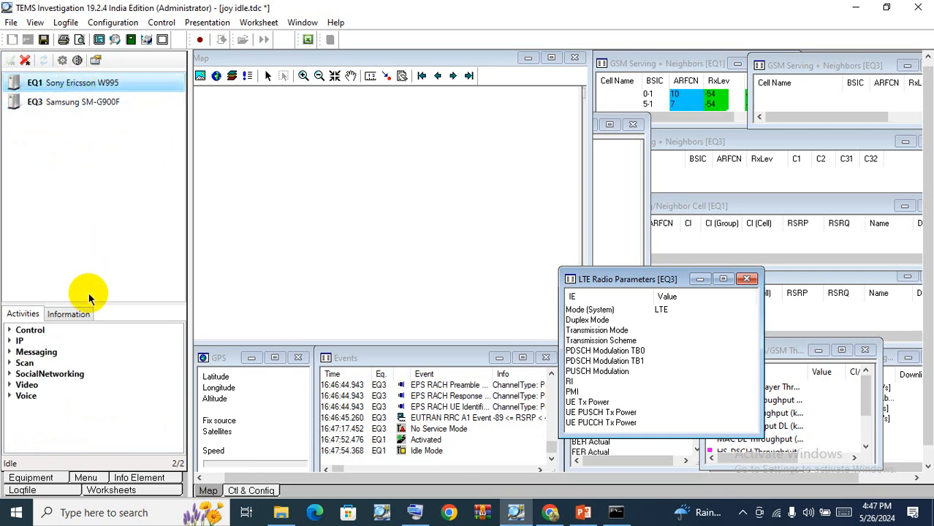
Open the Radio Access Technology Lock for EQ1 and close it without changes.
left_click(9, 330)
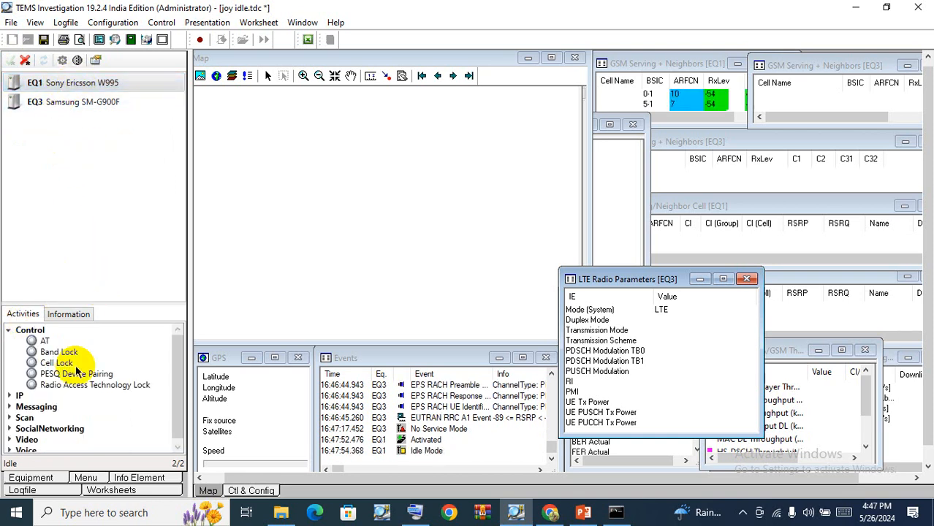
left_click(57, 363)
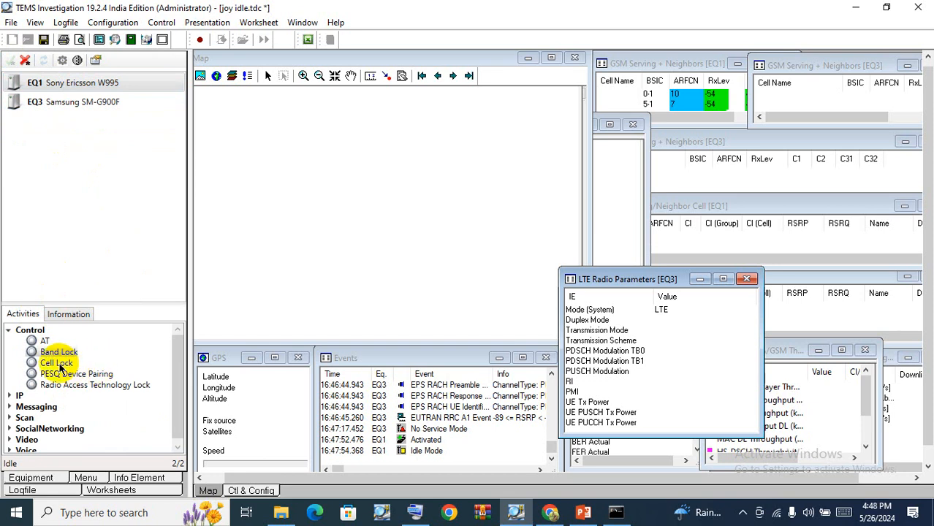
left_click(89, 386)
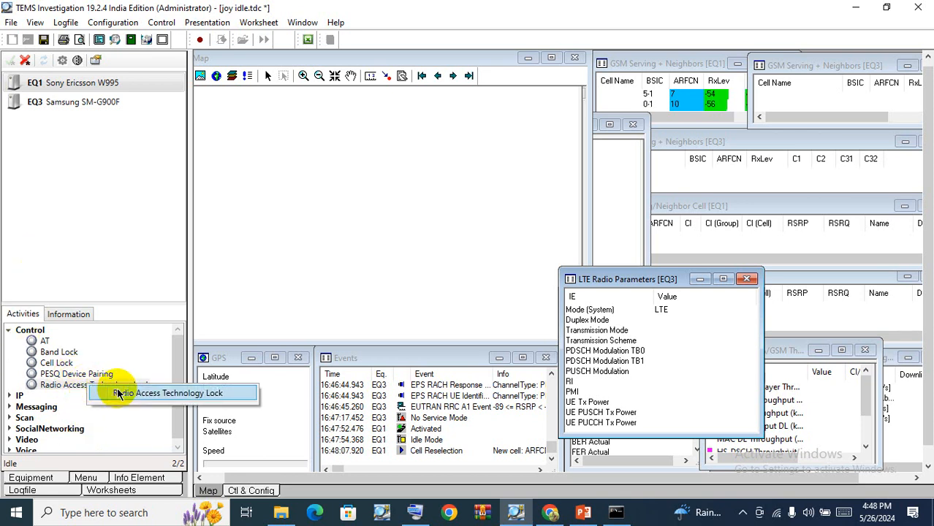
double_click(117, 394)
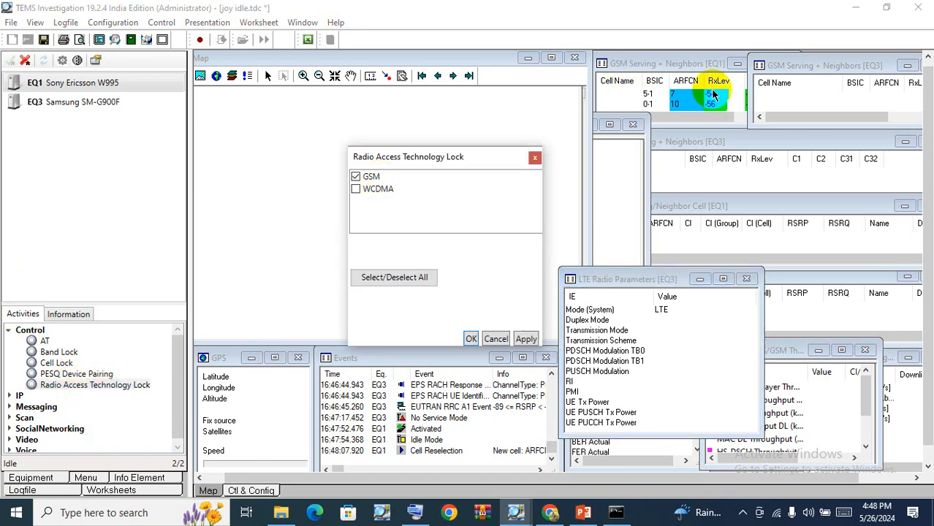
left_click(533, 159)
left_click(677, 102)
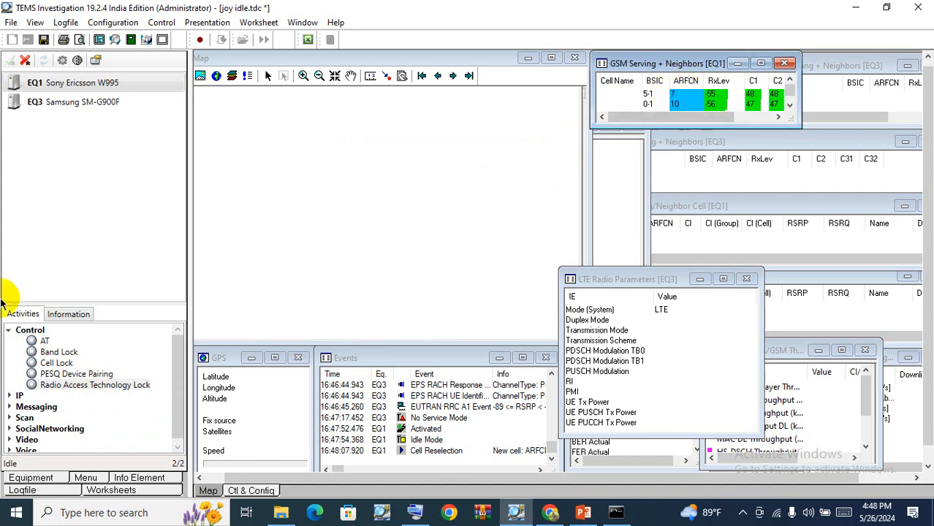
Open Cell Lock for EQ1, set the GSM section to Allow, and start adding a cell.
double_click(57, 363)
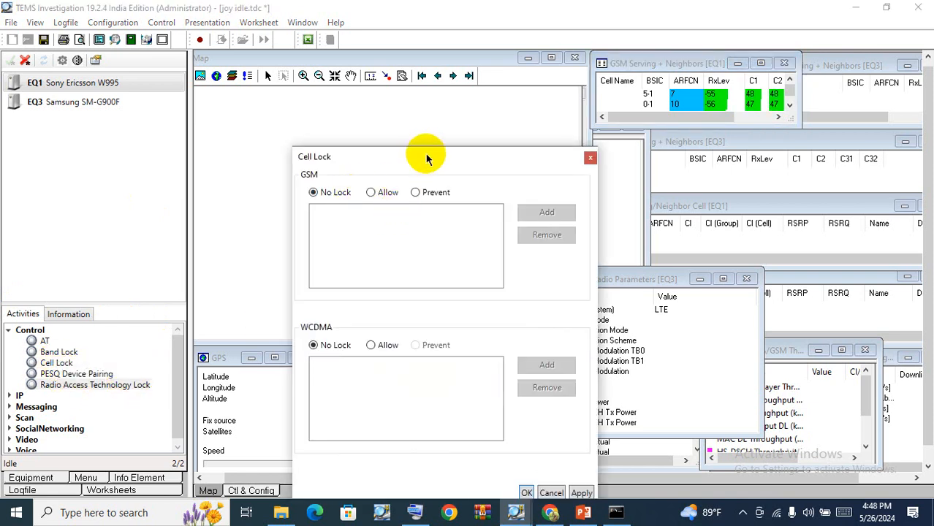
left_click_drag(427, 156, 403, 101)
left_click(347, 137)
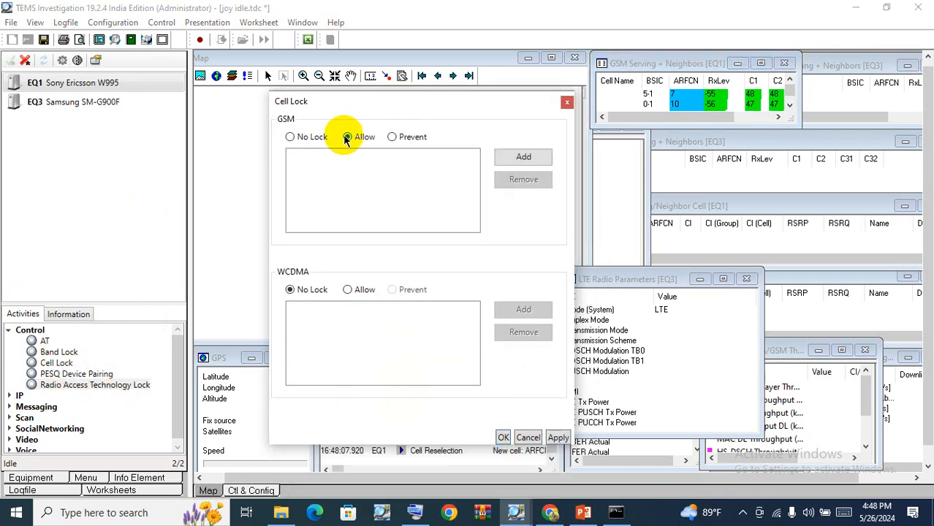
left_click(515, 157)
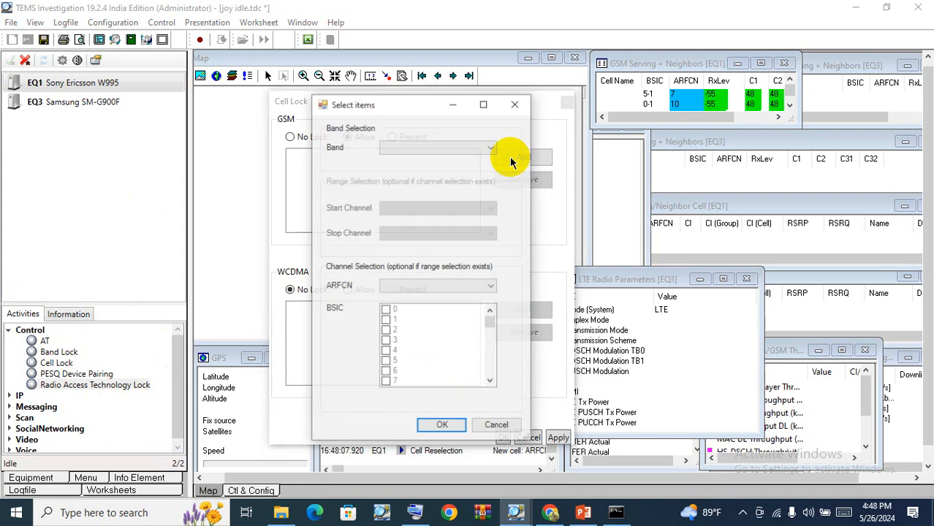
Choose band GSM P-900 MHz and ARFCN 7 for the GSM cell, add it, and apply the lock.
left_click(426, 148)
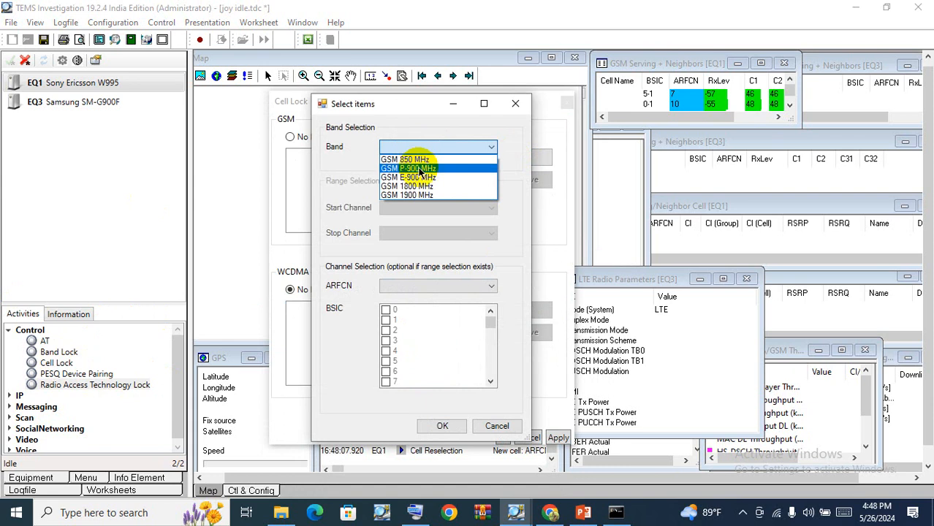
left_click(421, 169)
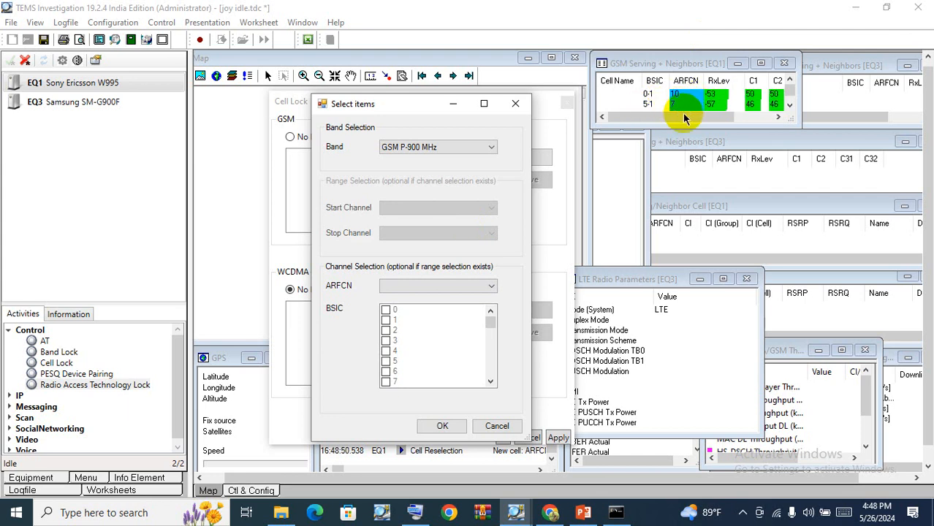
left_click(440, 285)
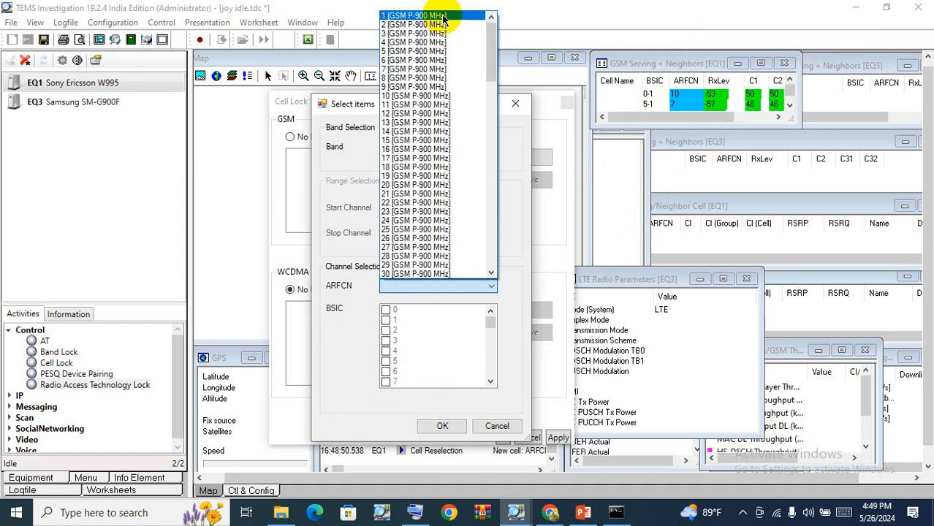
left_click(422, 68)
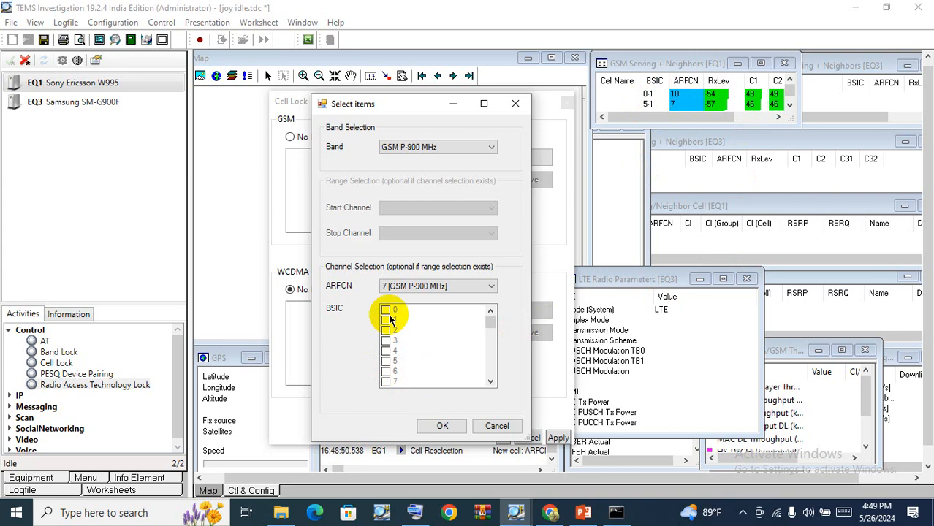
left_click(443, 426)
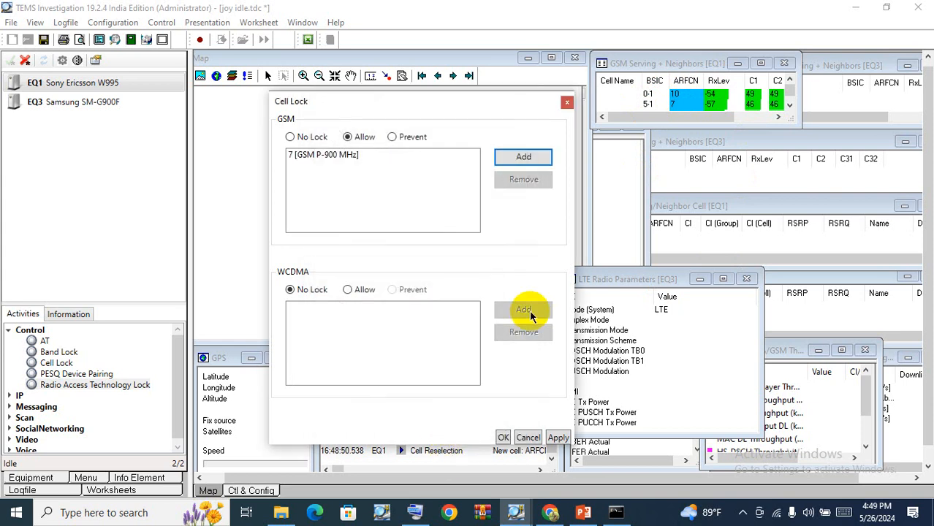
left_click(749, 124)
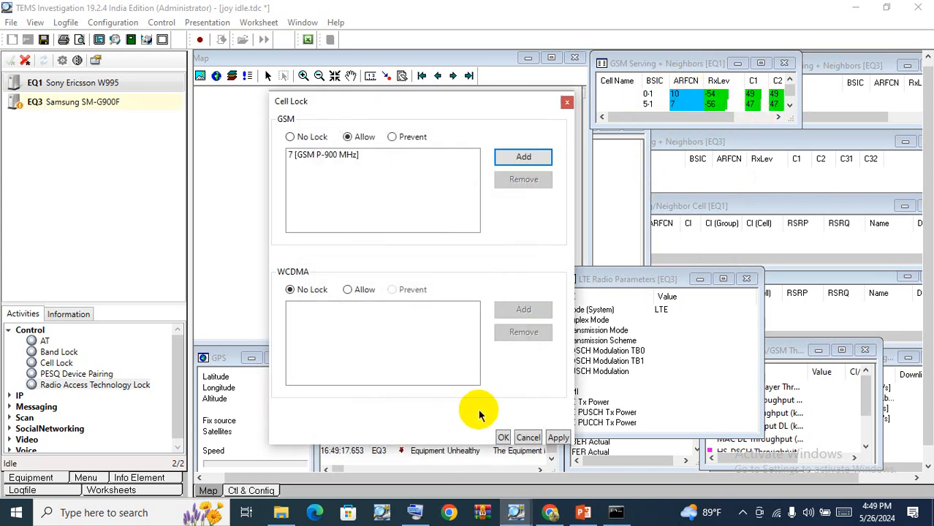
left_click(559, 437)
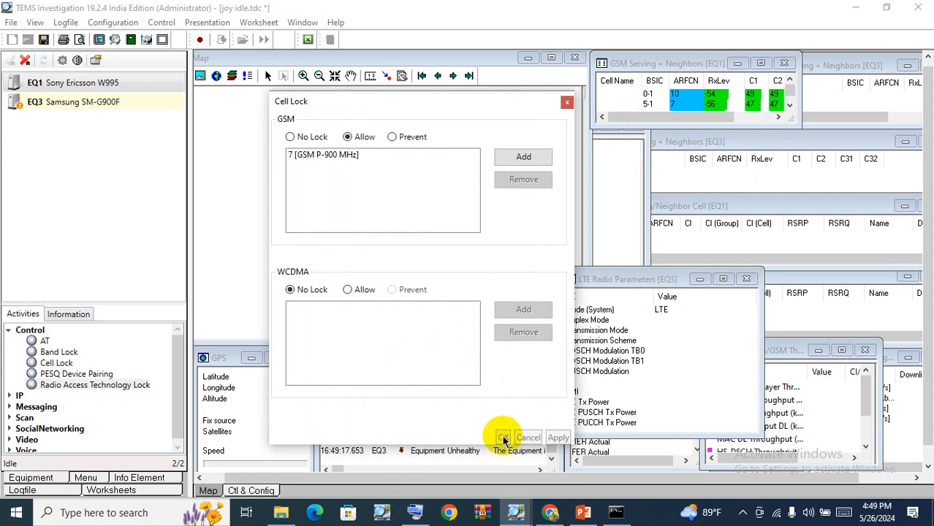
Enlarge the GSM Serving + Neighbors window, and move and enlarge the Events window.
left_click_drag(738, 125, 722, 272)
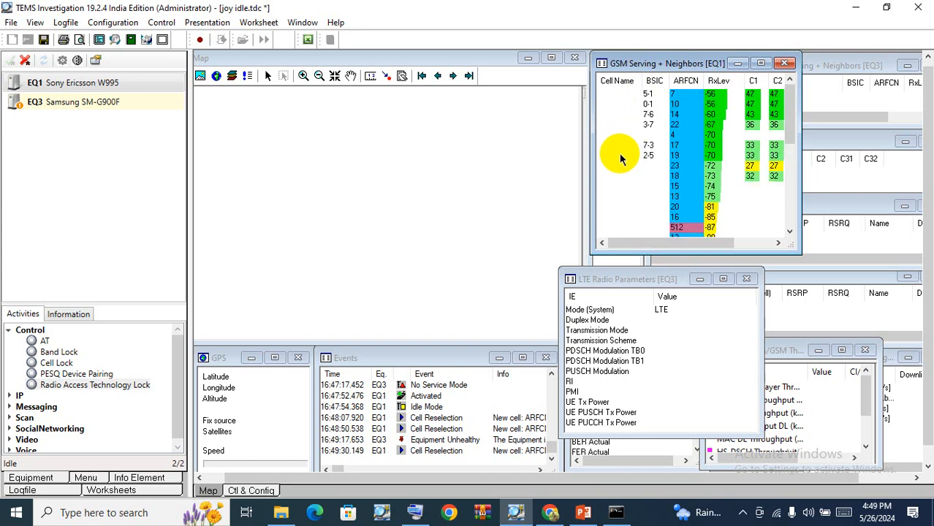
left_click_drag(423, 359, 422, 217)
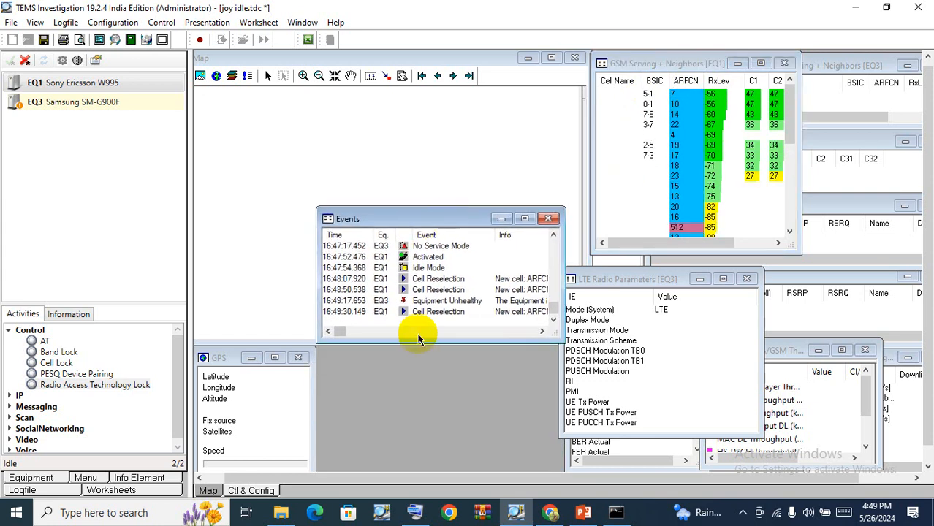
left_click_drag(420, 342, 420, 469)
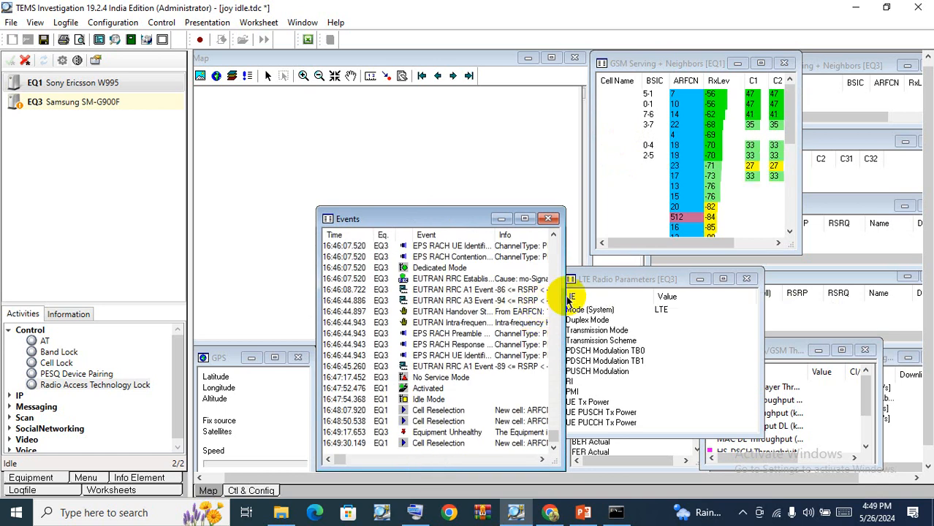
left_click_drag(634, 286, 637, 286)
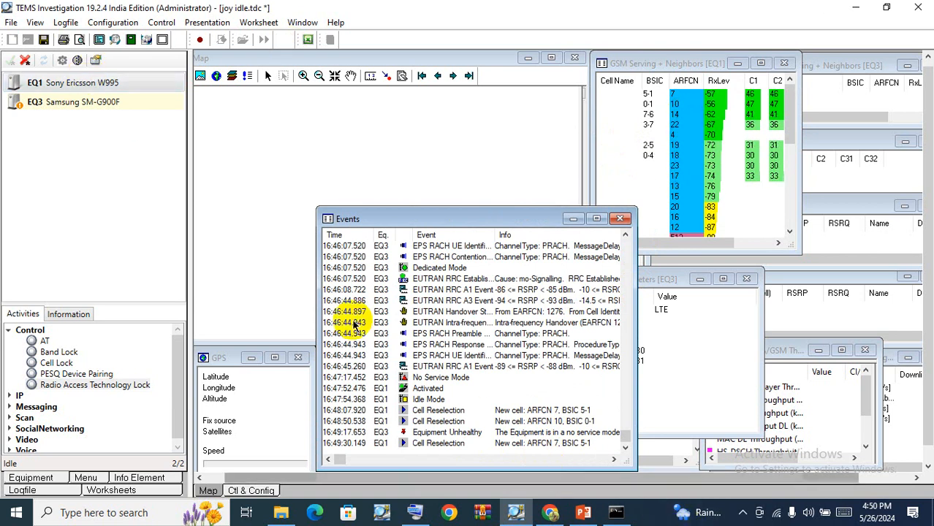
Reopen Cell Lock for EQ1 to review the locked GSM cell.
left_click(67, 87)
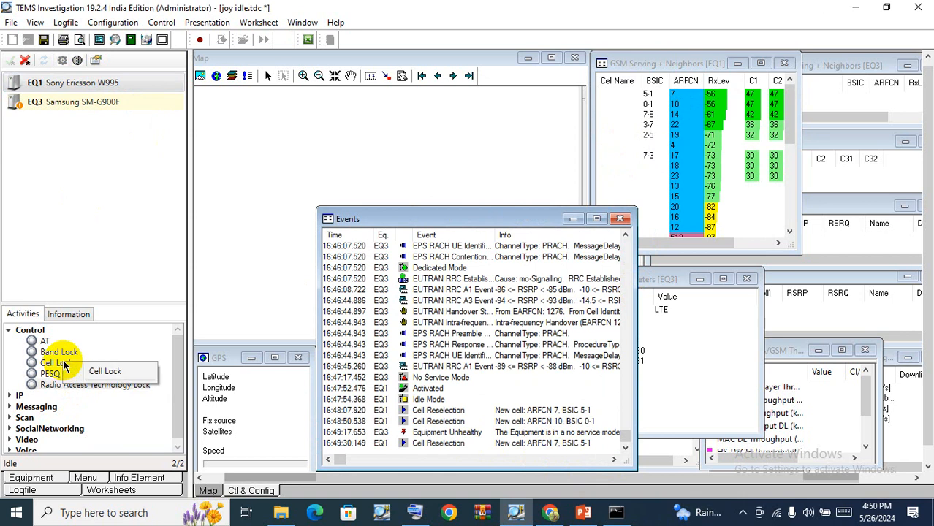
double_click(59, 363)
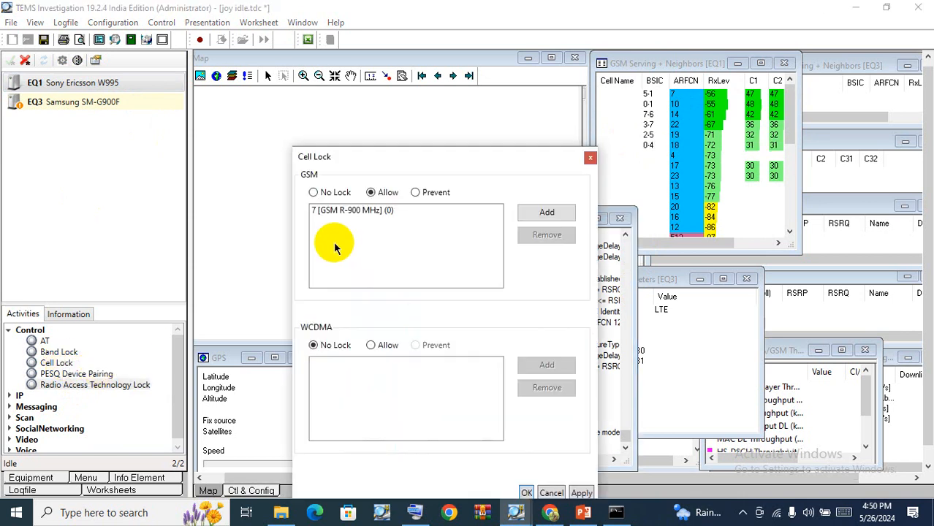
Replace the locked GSM cell with ARFCN 14 on band GSM P-900 MHz and apply the cell lock.
left_click(330, 211)
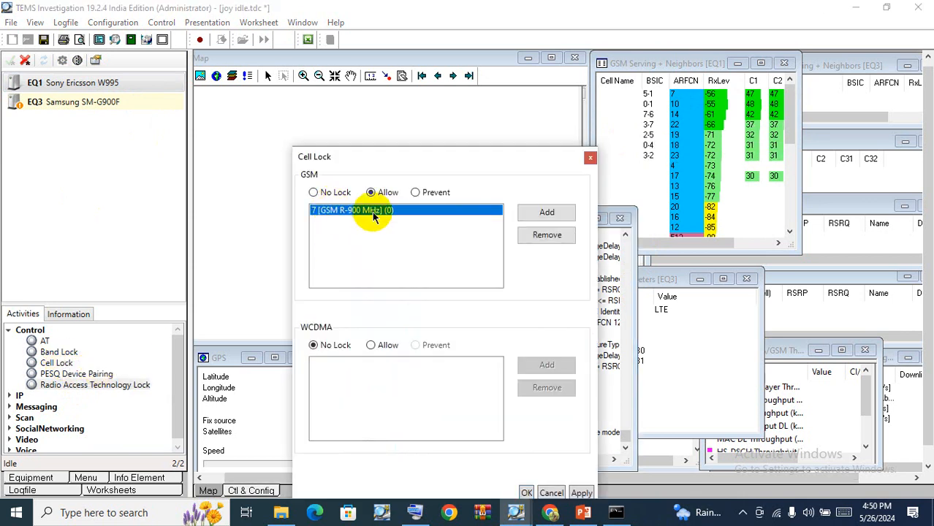
left_click(536, 241)
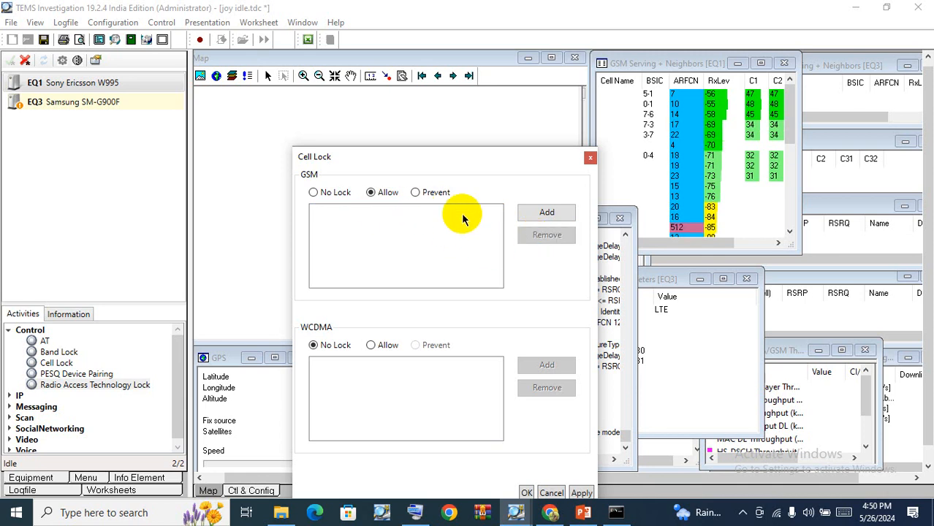
left_click(539, 213)
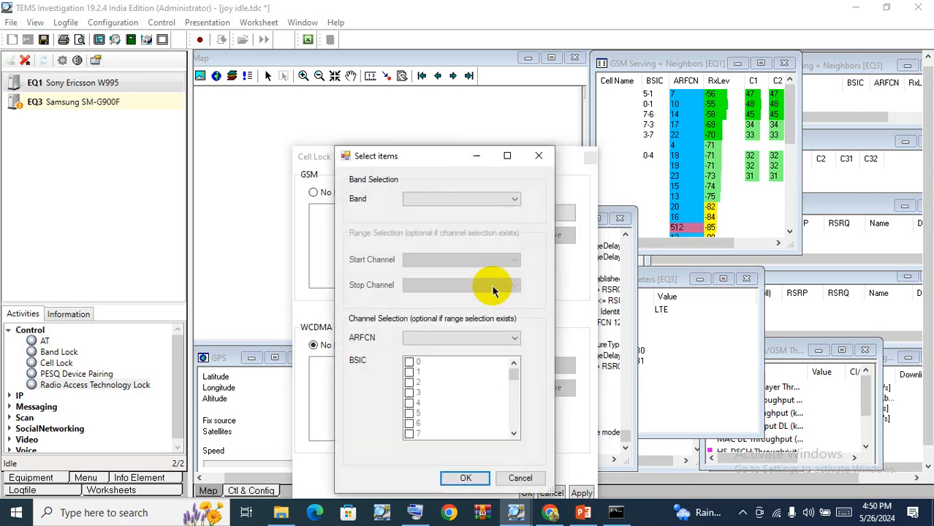
left_click(415, 198)
left_click(456, 220)
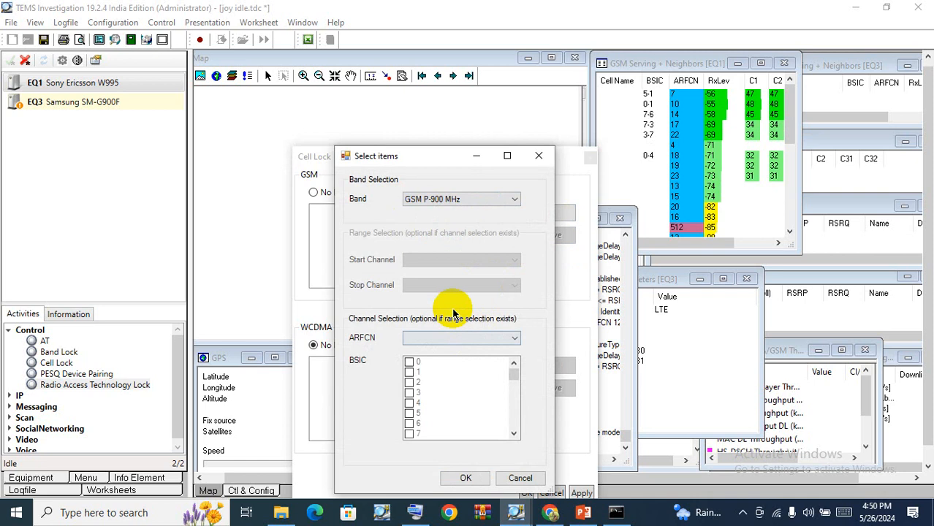
left_click(428, 337)
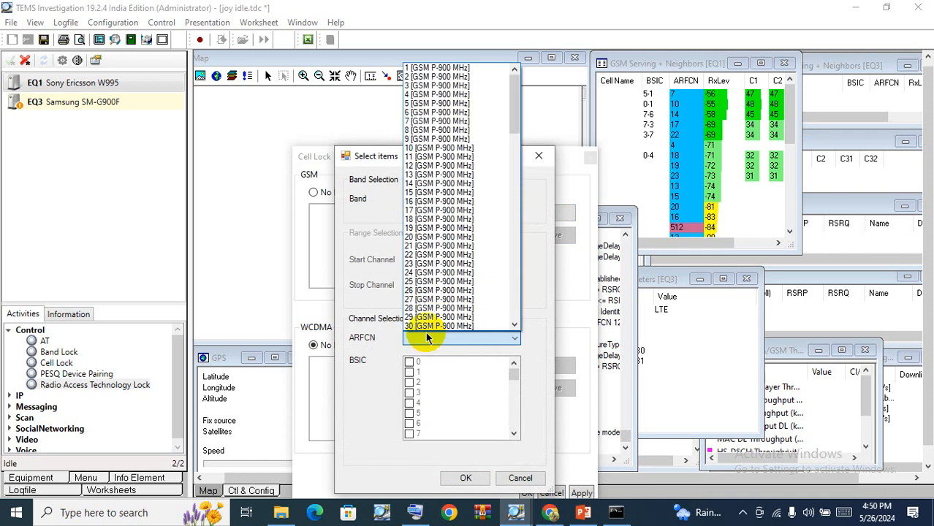
left_click(447, 183)
left_click(466, 478)
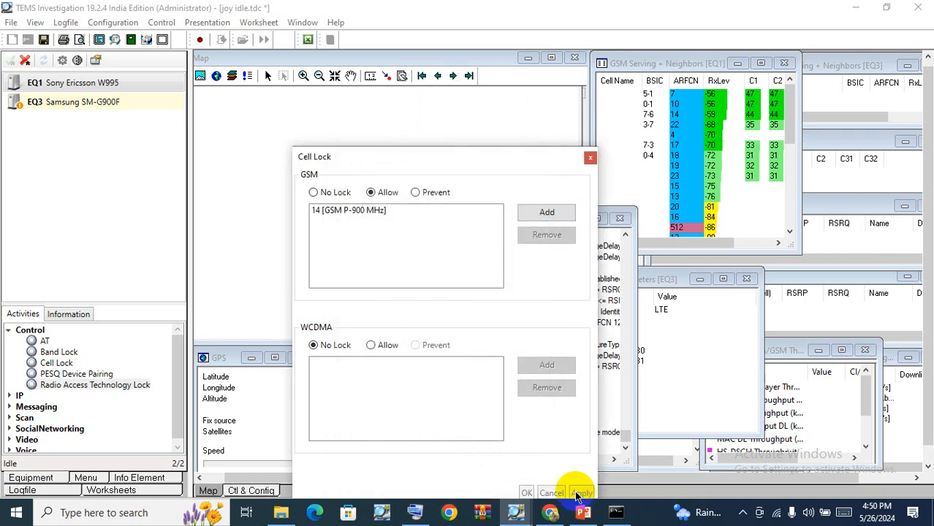
left_click(527, 494)
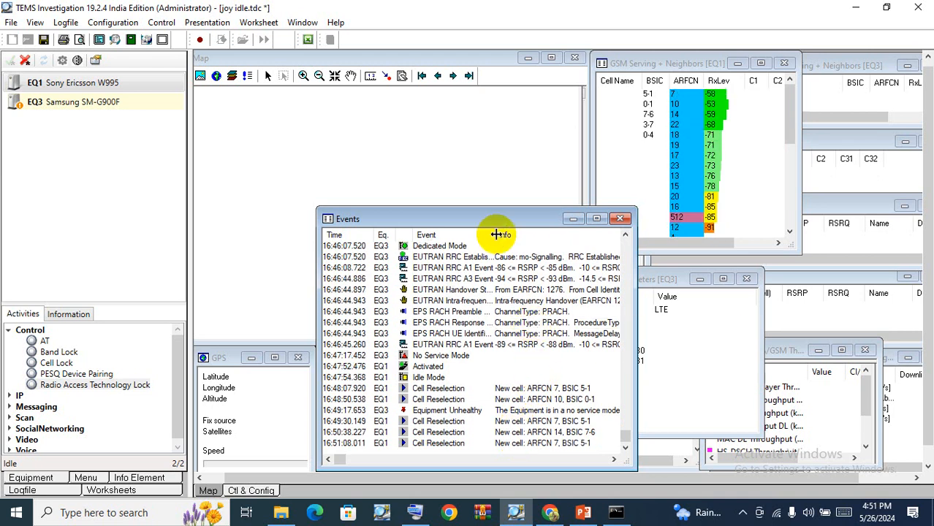
Reopen Cell Lock for EQ1, remove both listed GSM cells, and confirm the dialog.
left_click_drag(501, 212, 438, 205)
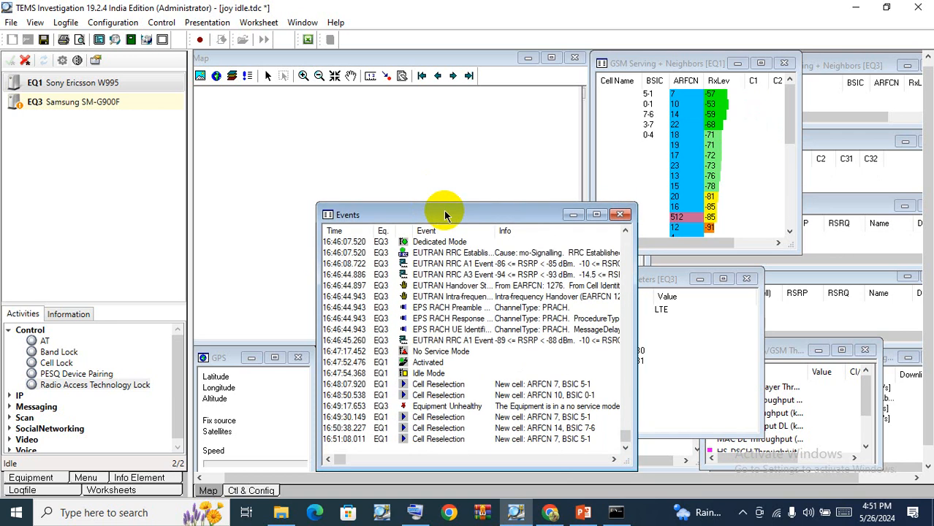
double_click(64, 363)
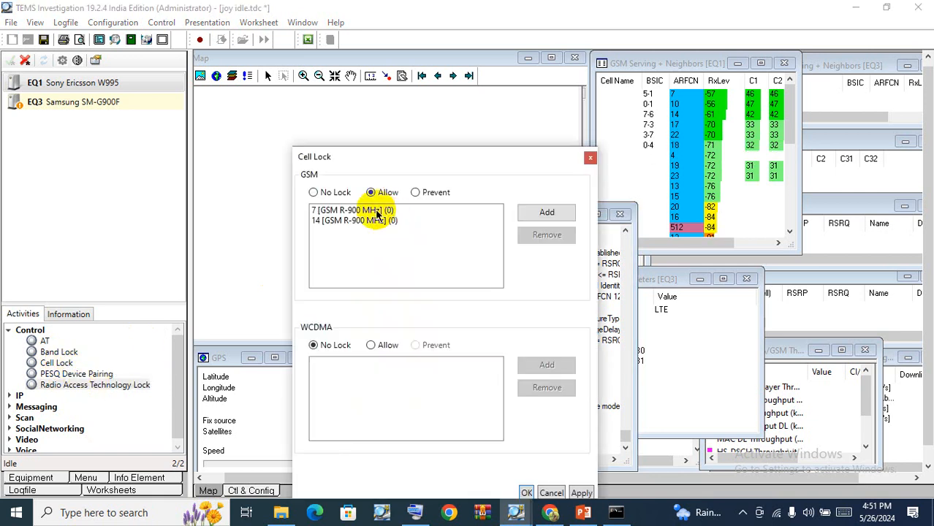
left_click(353, 209)
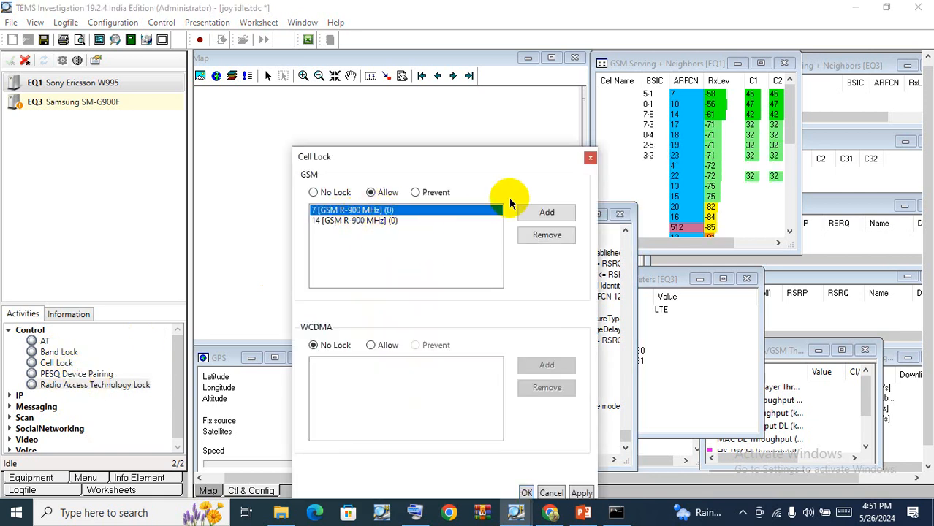
left_click(547, 234)
left_click(431, 219)
left_click(544, 235)
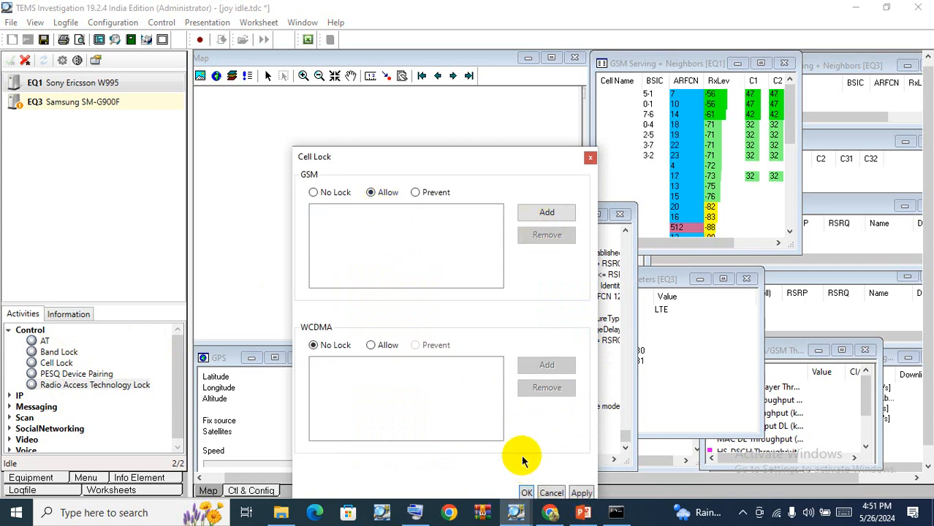
left_click(526, 492)
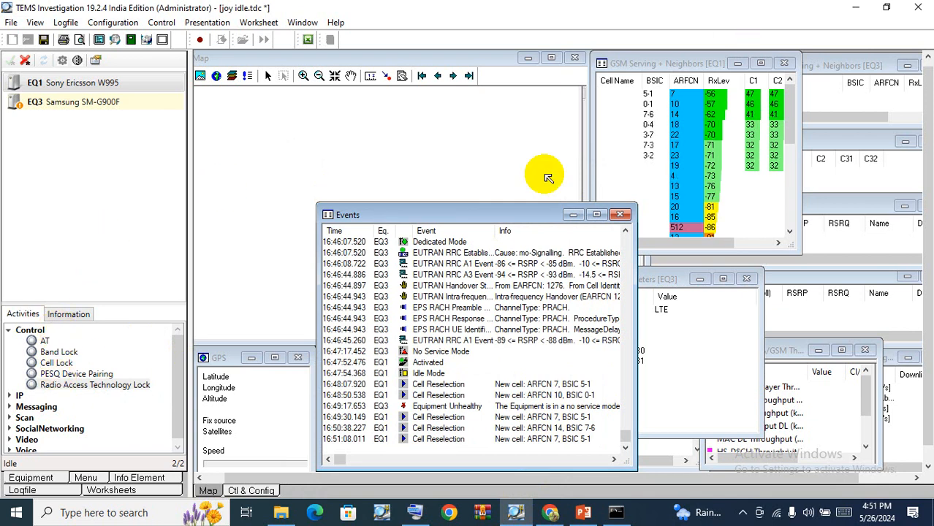
Open EQ1's equipment properties and set GSM Handover to Modified with Control Mode Disable handover, then apply.
right_click(127, 88)
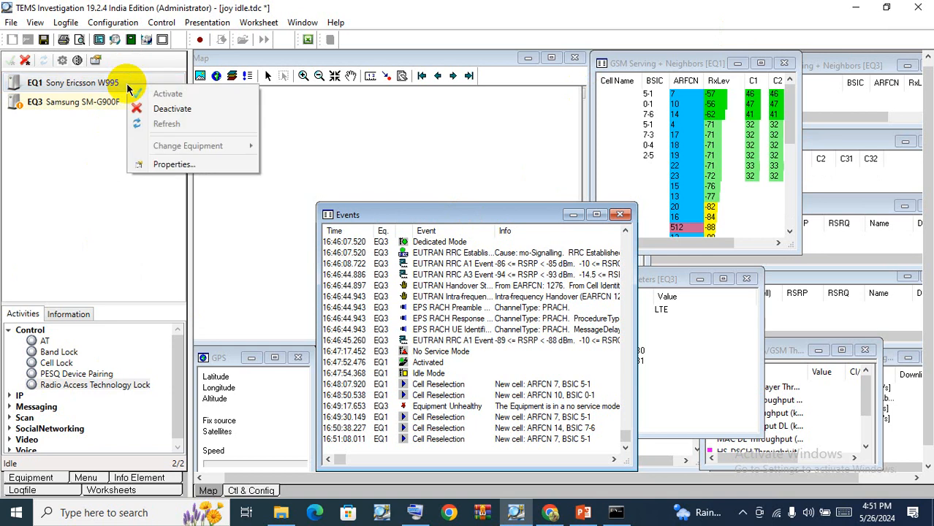
left_click(173, 164)
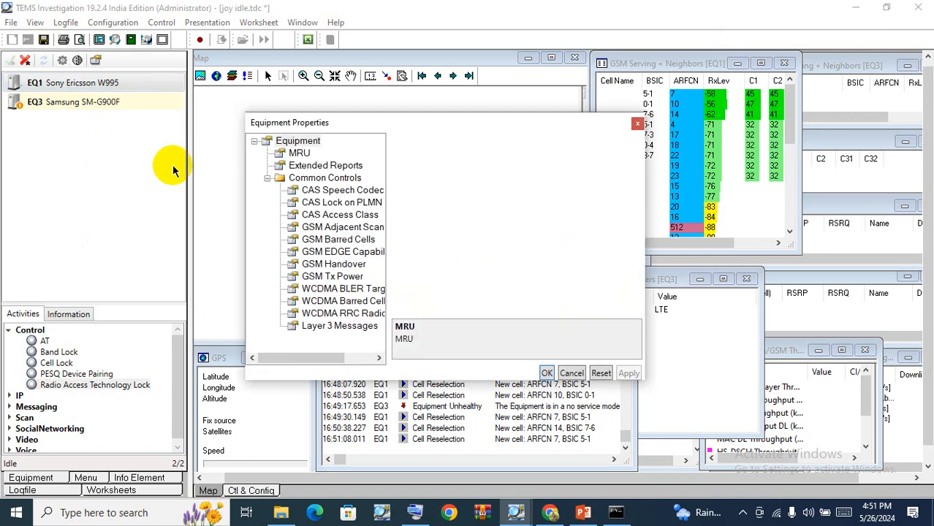
left_click(336, 267)
left_click(606, 173)
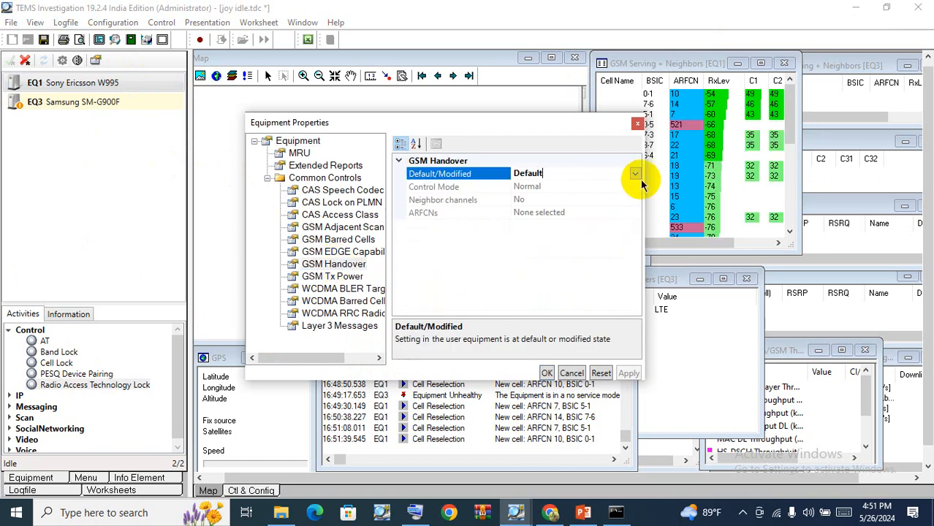
left_click(635, 174)
left_click(584, 188)
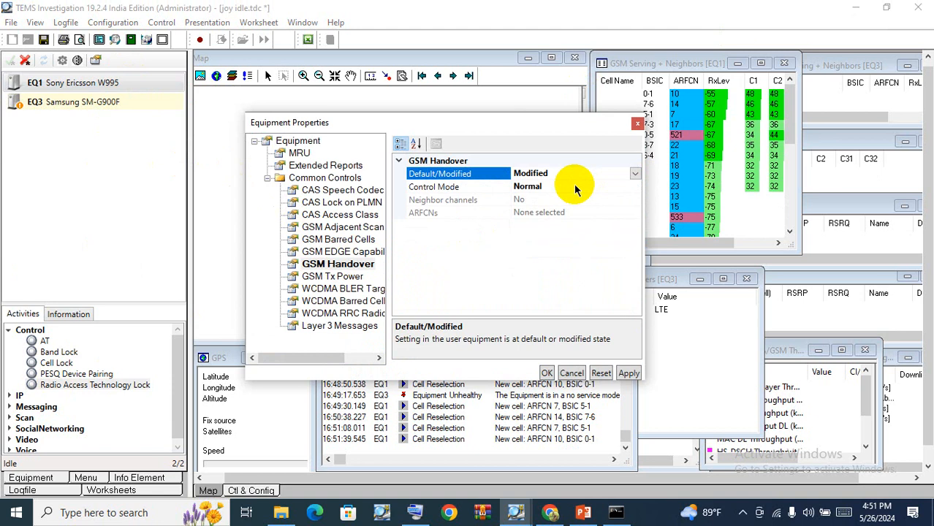
left_click(629, 187)
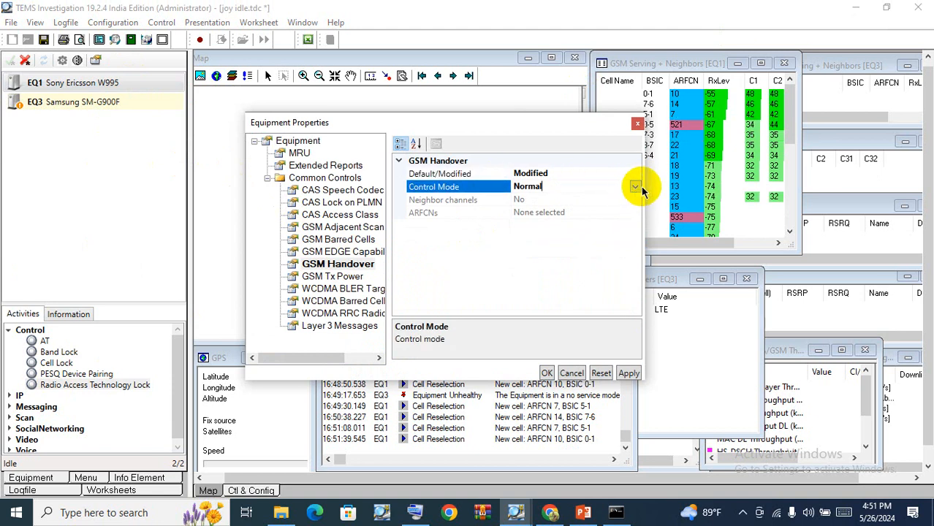
left_click(634, 187)
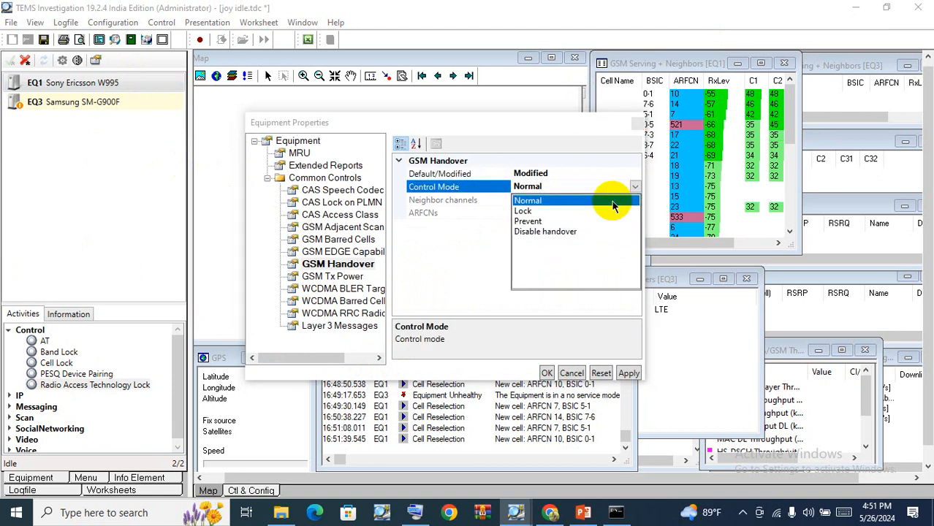
left_click(532, 232)
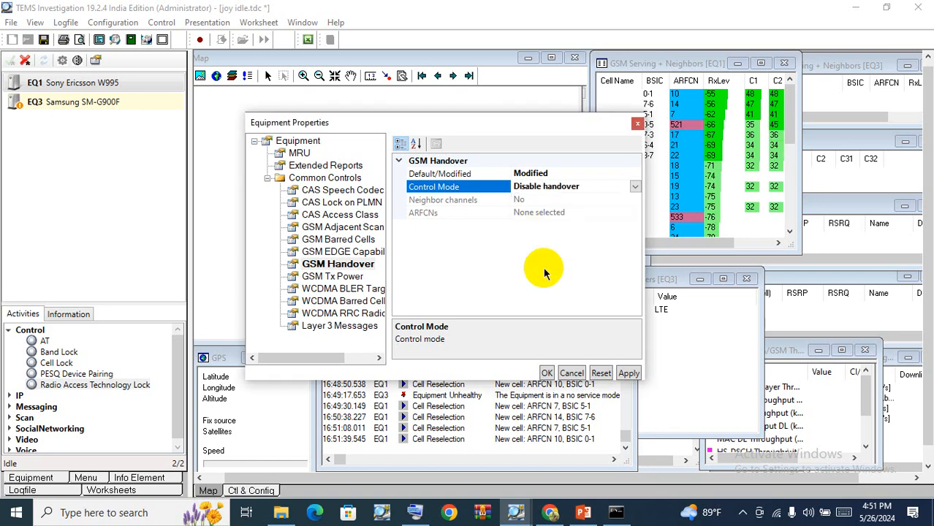
left_click(628, 373)
left_click(545, 373)
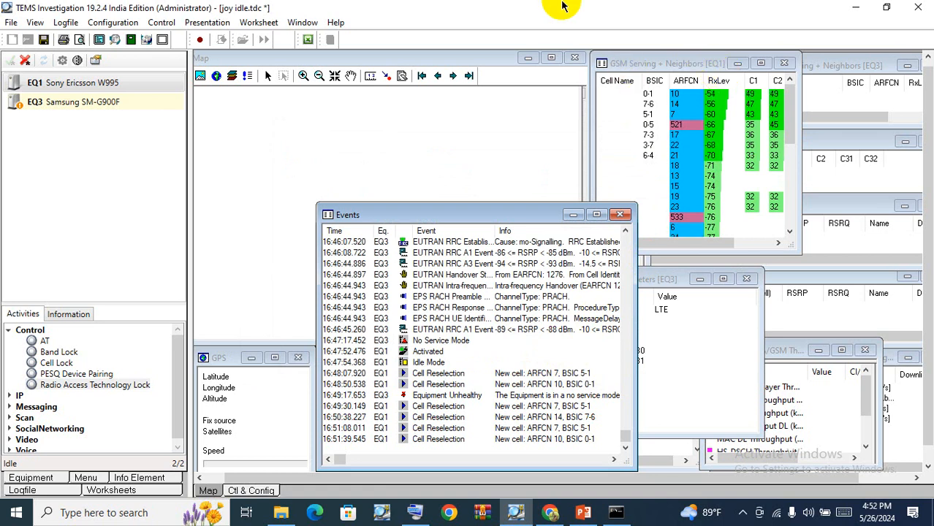
Reopen EQ1's equipment properties and switch the GSM Handover Control Mode to Lock.
right_click(71, 90)
left_click(129, 166)
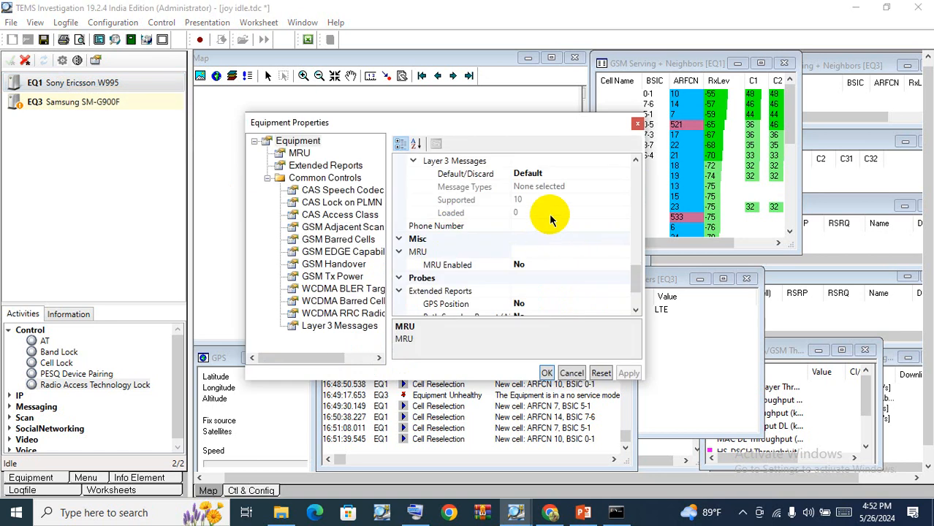
left_click_drag(406, 123, 381, 101)
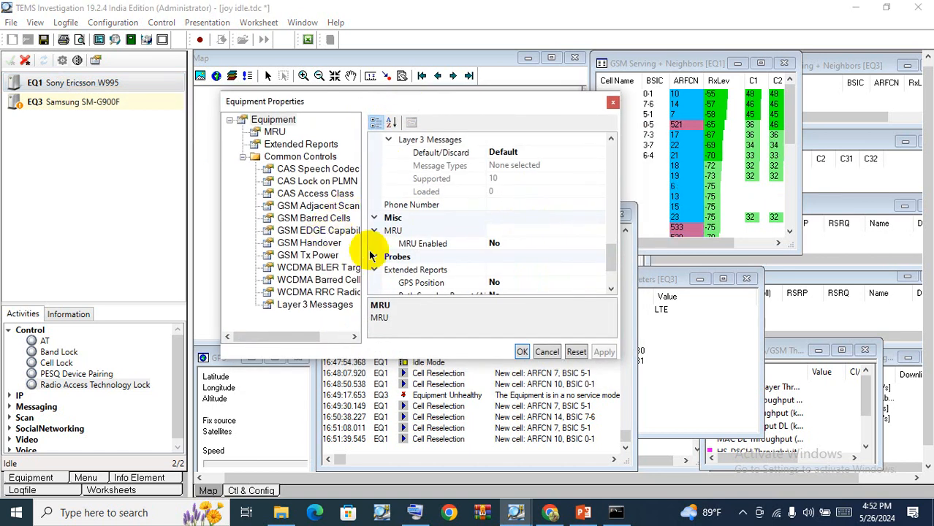
left_click(320, 243)
left_click(541, 164)
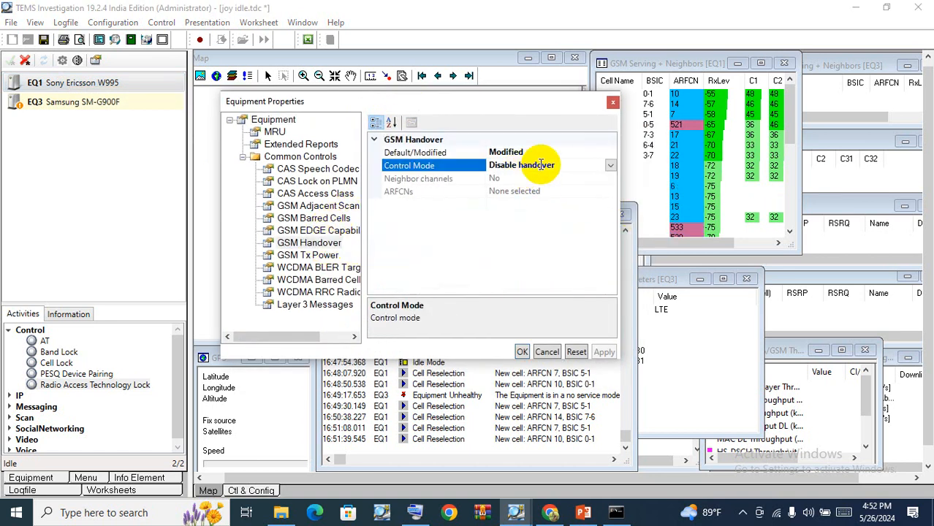
left_click(609, 166)
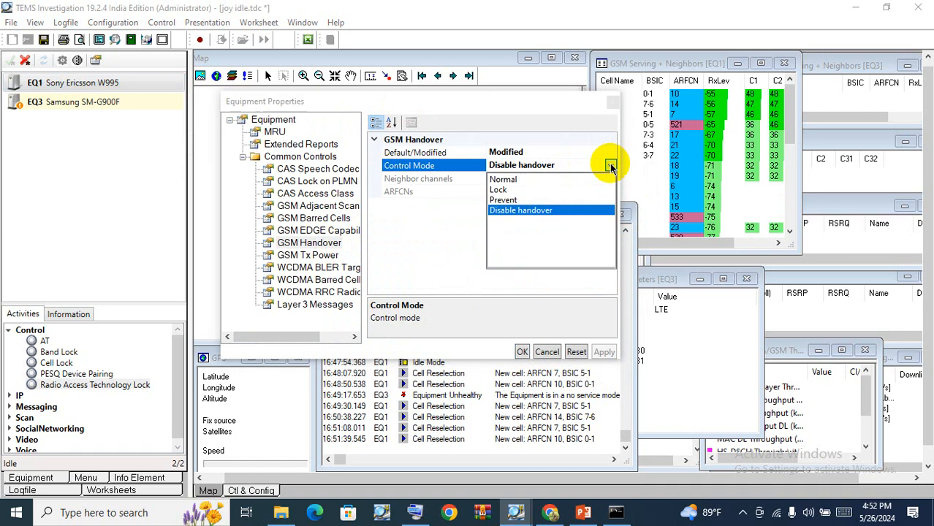
left_click(502, 190)
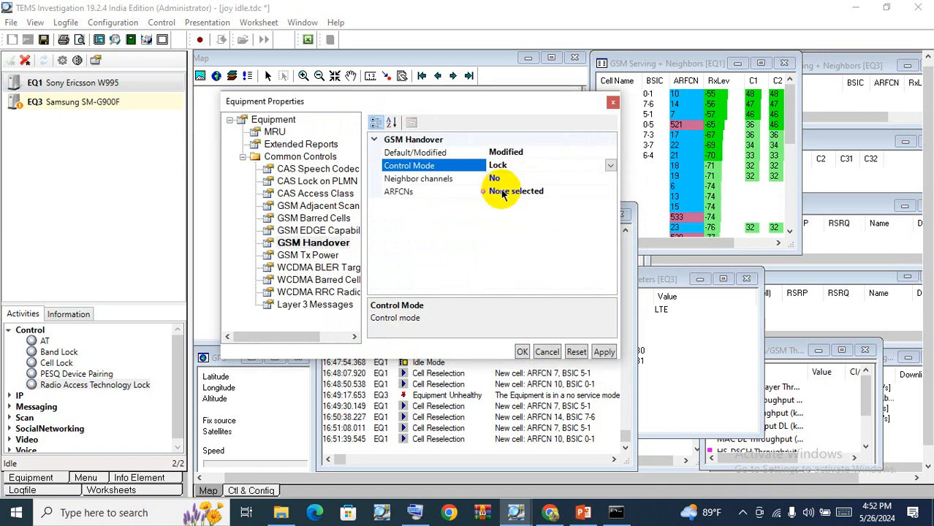
Set Neighbor channels to Yes, select ARFCN 14 [GSM E-900 MHz], and apply the handover settings.
left_click(515, 178)
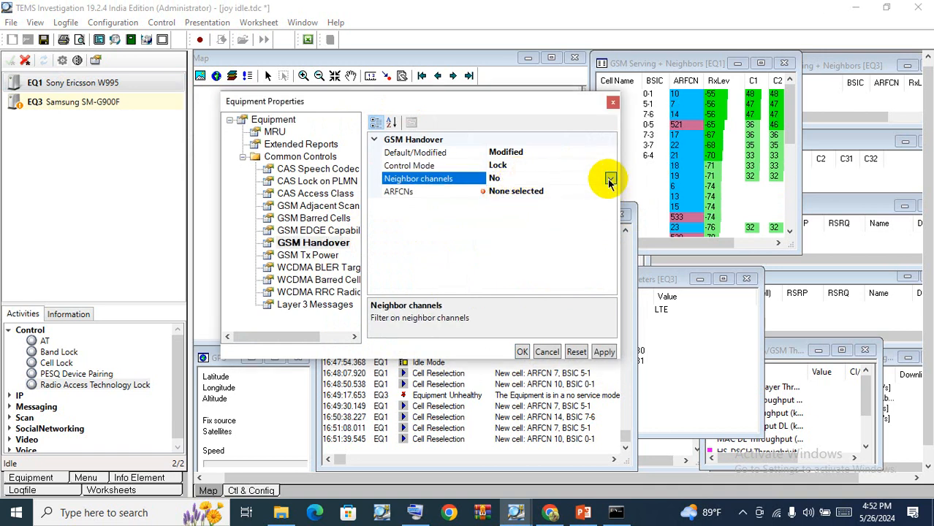
left_click(609, 180)
left_click(494, 191)
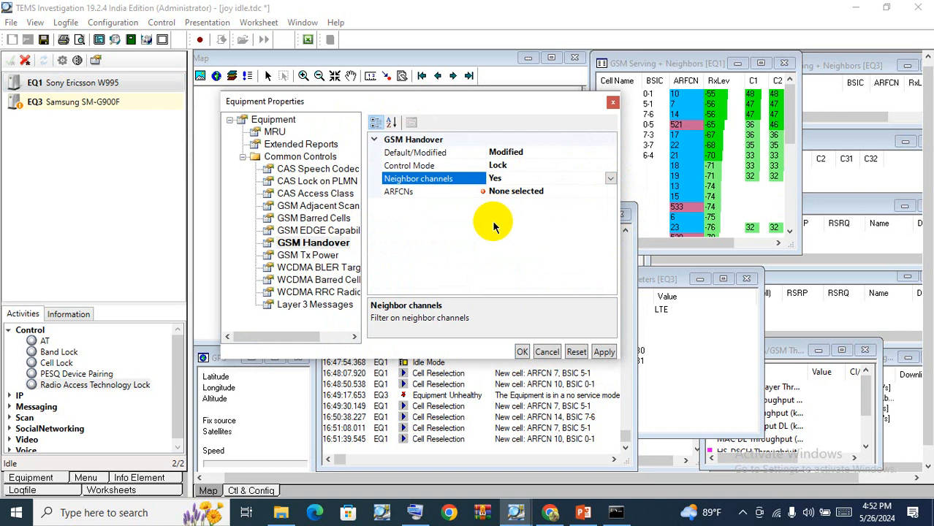
left_click(510, 193)
left_click(608, 190)
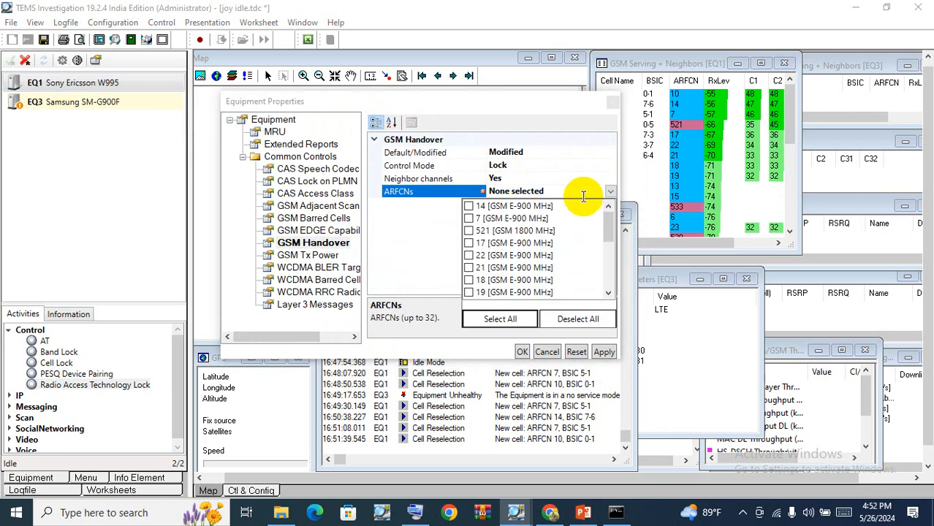
left_click(468, 208)
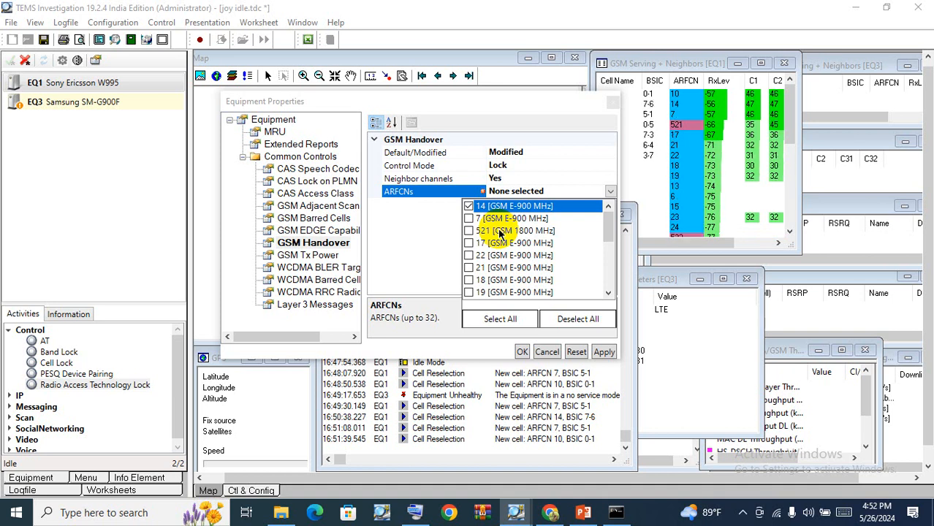
left_click(437, 253)
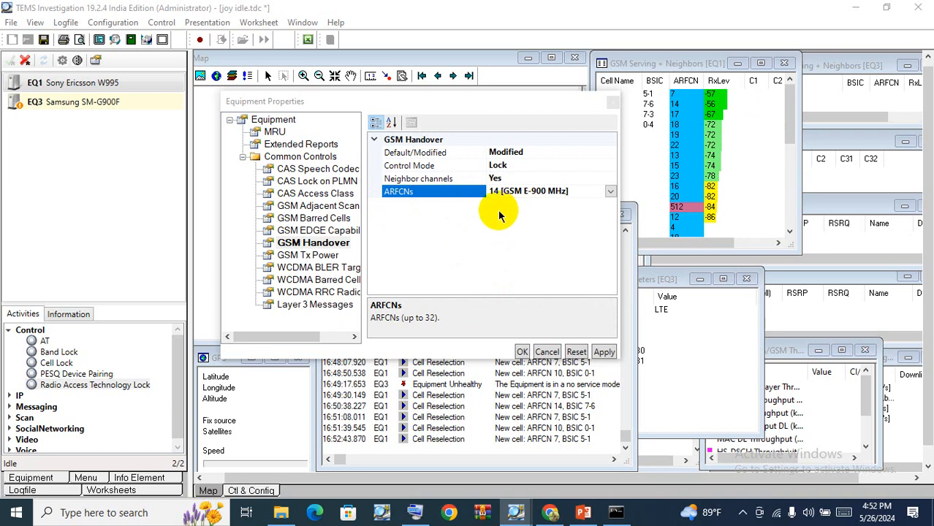
left_click(576, 352)
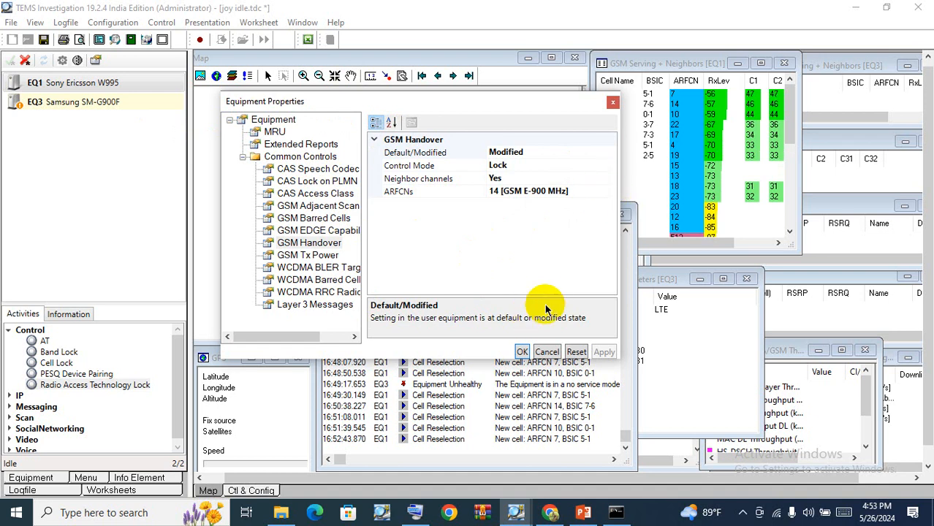
Reset the GSM Handover setting to Default and apply it.
left_click(540, 155)
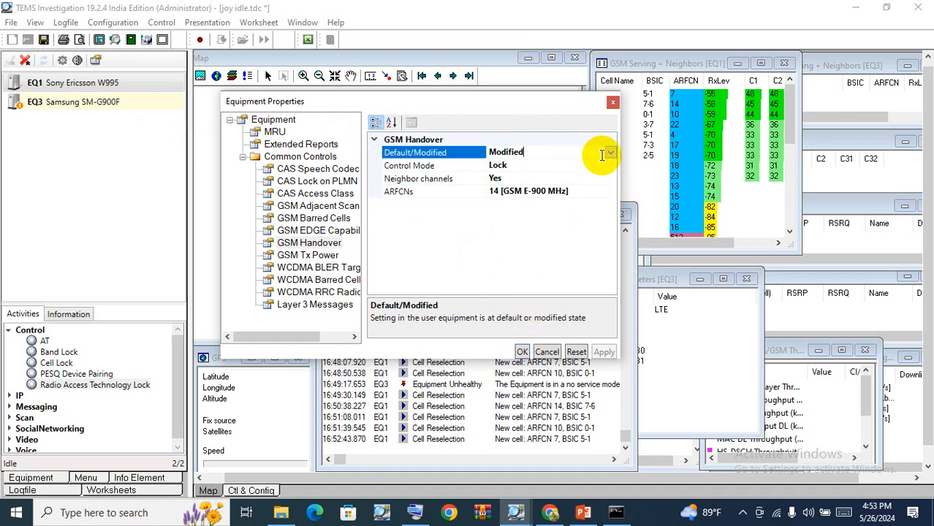
left_click(610, 153)
left_click(544, 118)
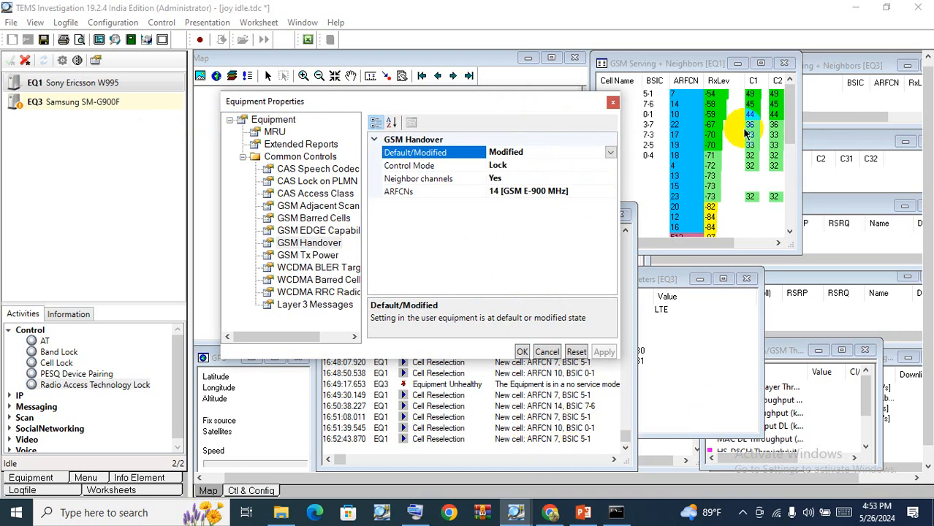
left_click(611, 153)
left_click(507, 179)
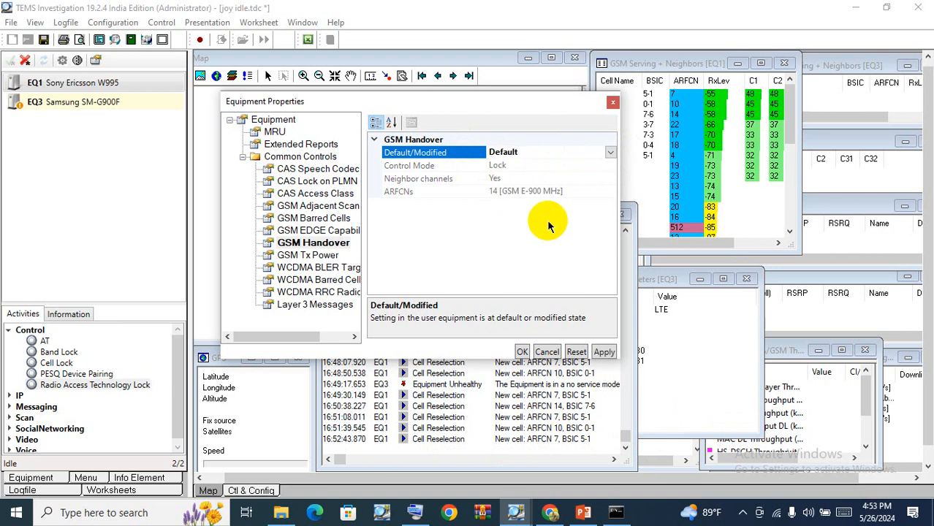
left_click(603, 351)
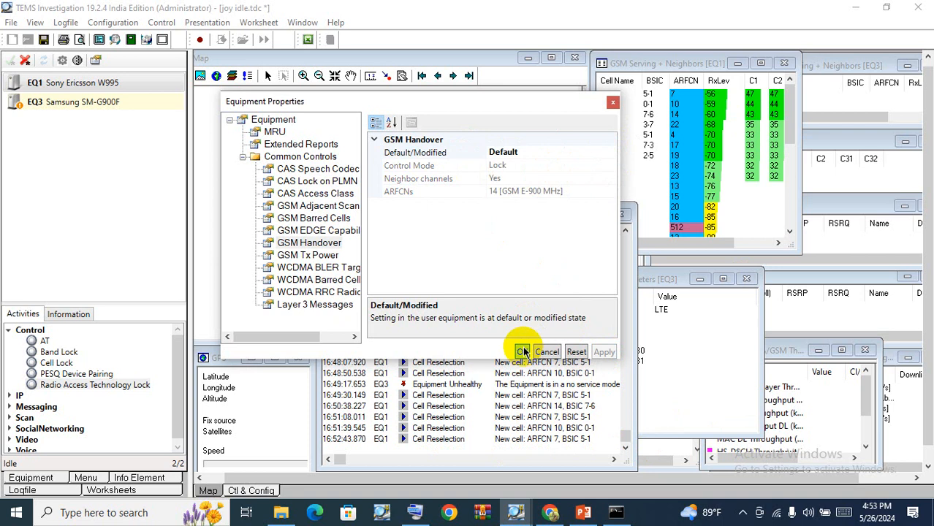
Set EQ1's GSM Handover back to Modified with Control Mode Disable handover, apply, and close the properties.
double_click(538, 151)
left_click(610, 154)
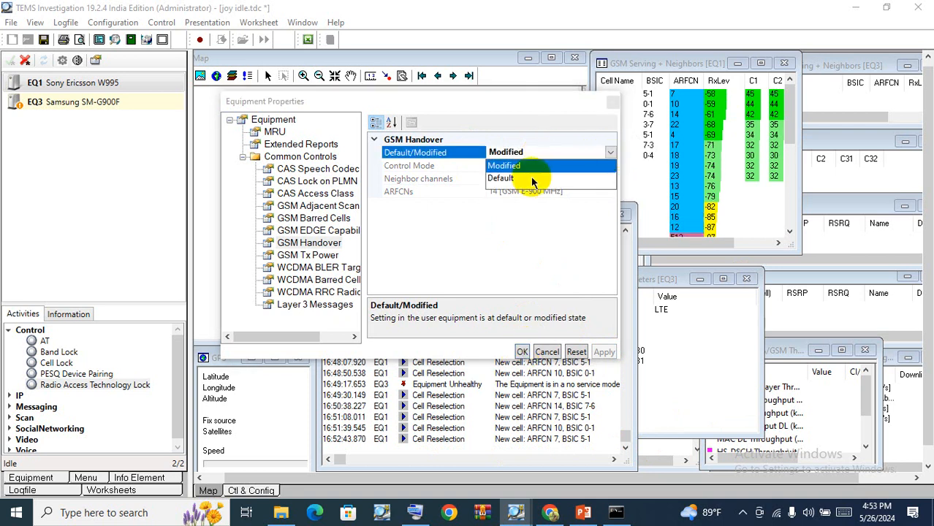
left_click(533, 178)
left_click(610, 152)
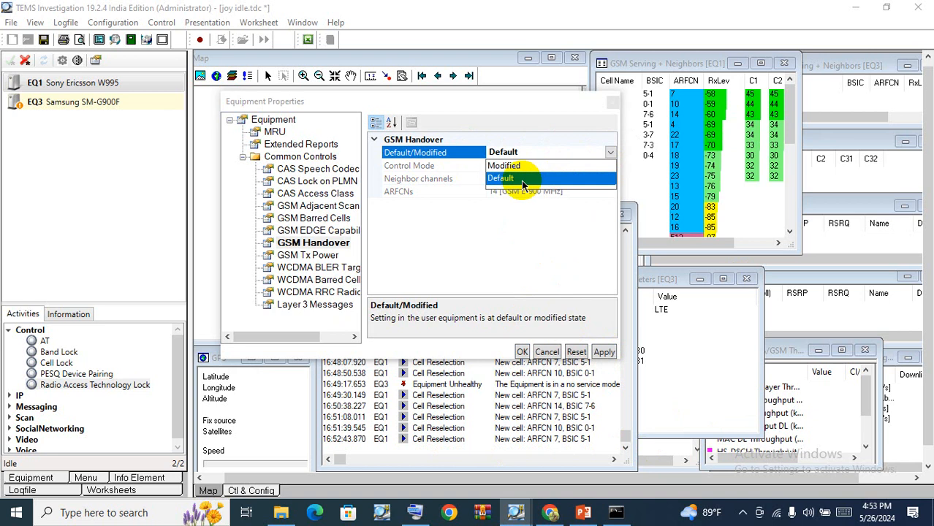
left_click(516, 165)
left_click(526, 166)
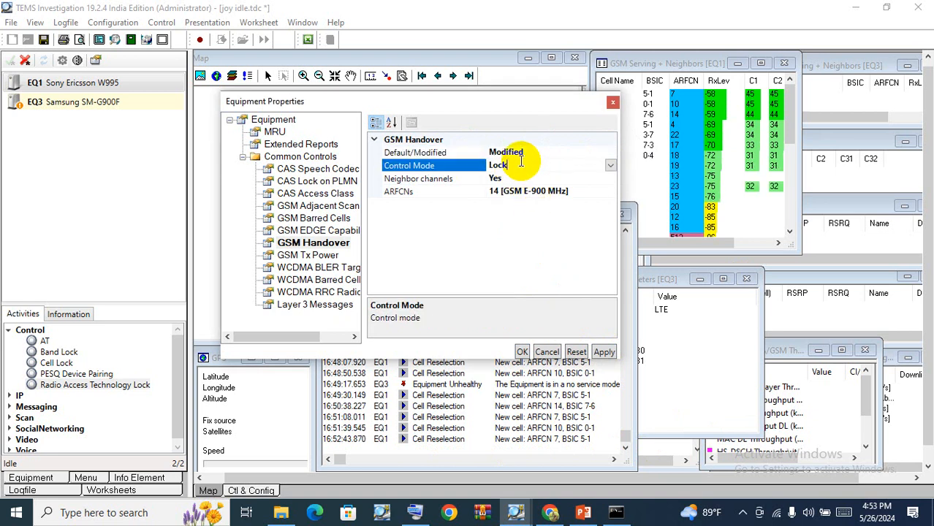
left_click(610, 166)
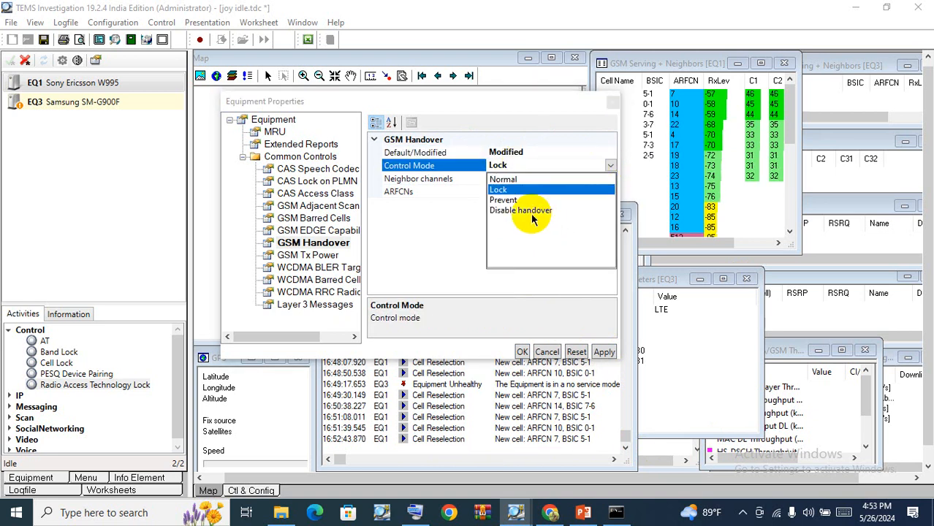
left_click(502, 192)
left_click(509, 214)
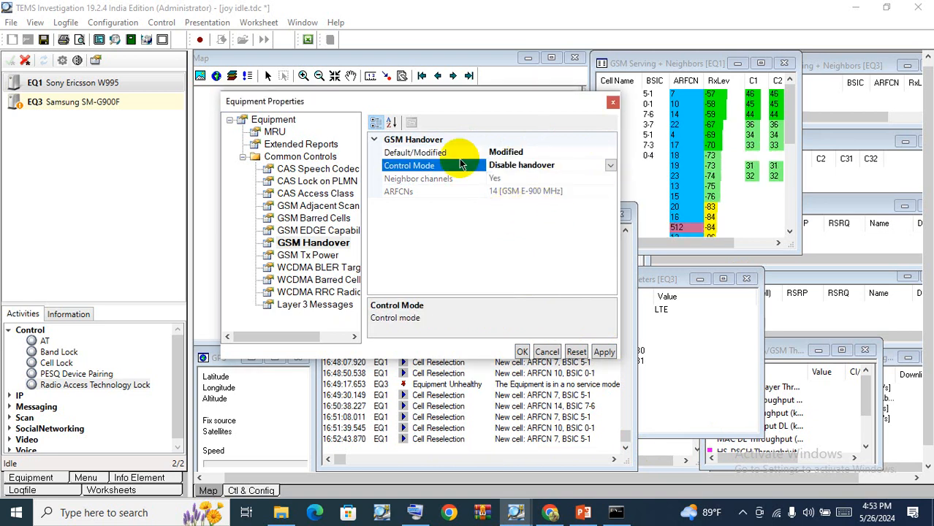
left_click(603, 351)
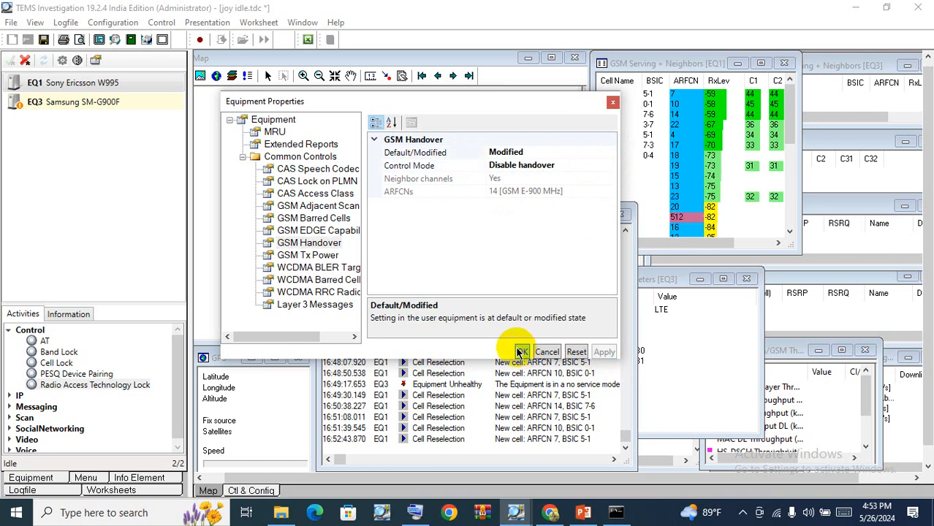
left_click(520, 352)
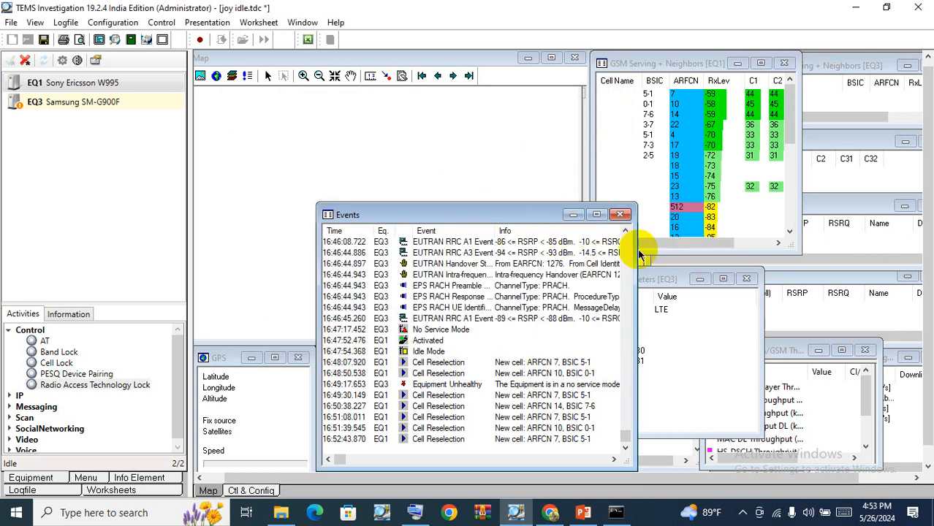
Open the Cell Lock dialog for EQ1 and close it without changes.
mouse_move(476, 213)
left_mouse_down()
mouse_move(470, 226)
mouse_move(466, 214)
mouse_move(475, 221)
left_mouse_up()
left_click(75, 85)
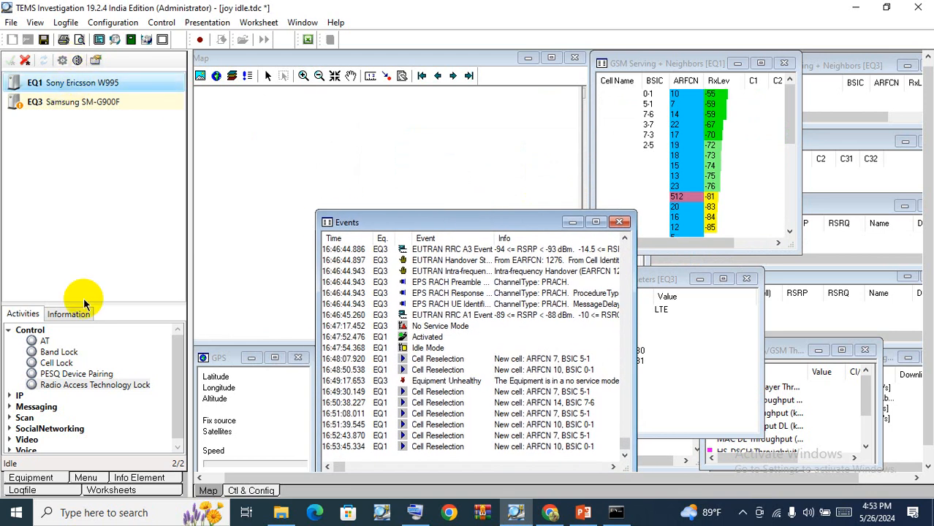
left_click_drag(94, 390, 179, 407)
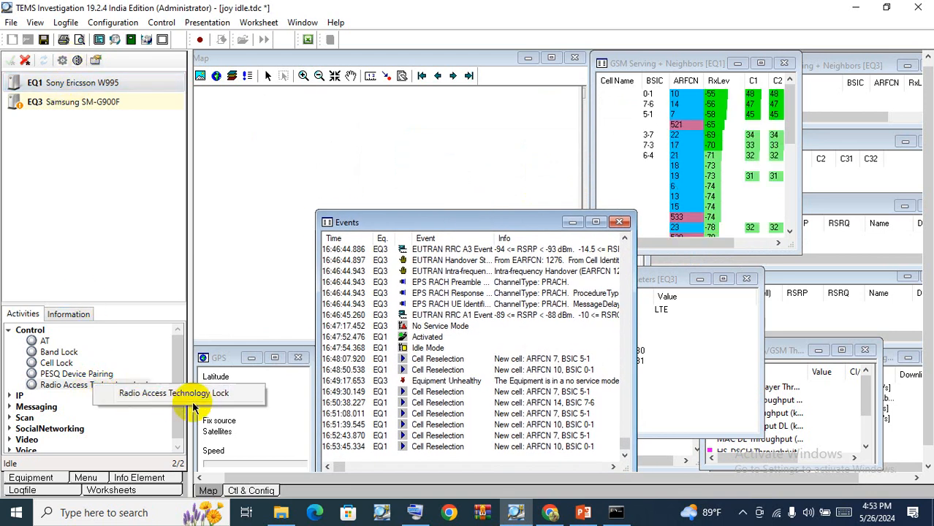
left_click(53, 367)
right_click(52, 365)
left_click(96, 377)
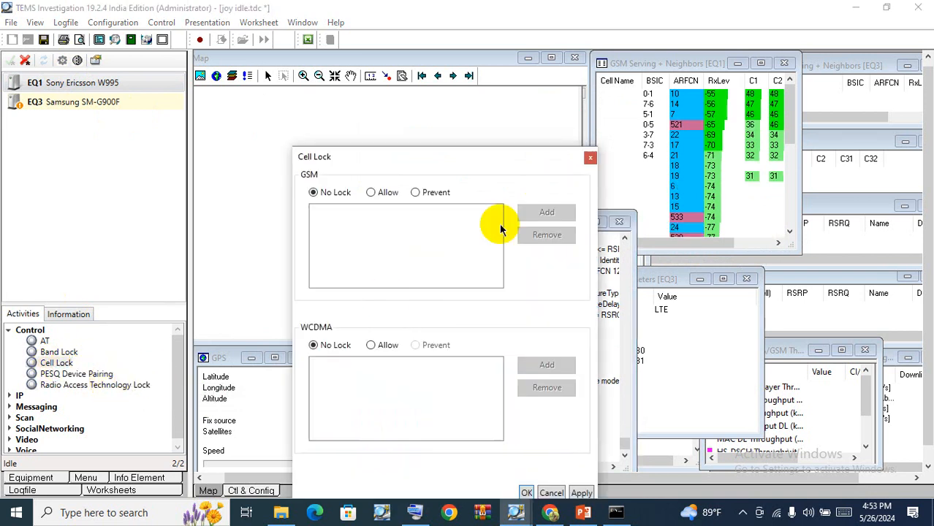
left_click(589, 158)
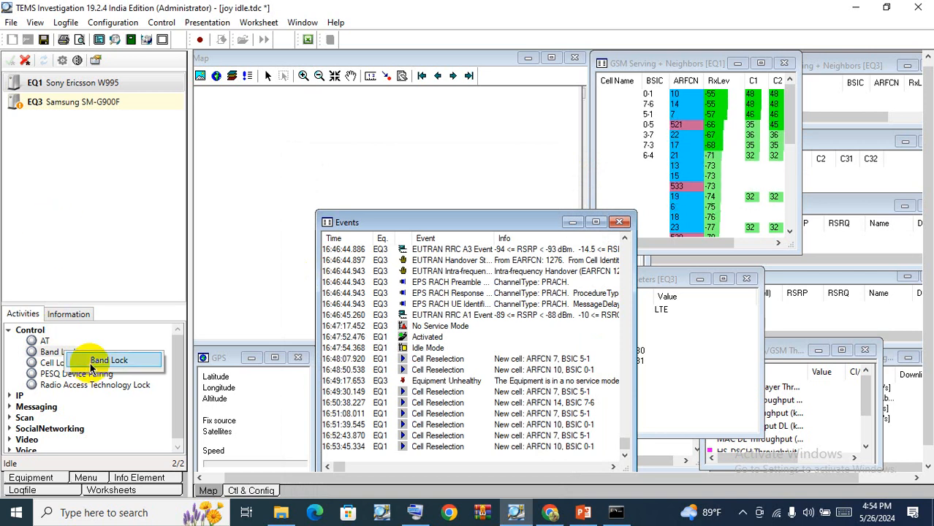
Lock EQ1 to the GSM P-900 MHz band, apply, and confirm.
double_click(97, 361)
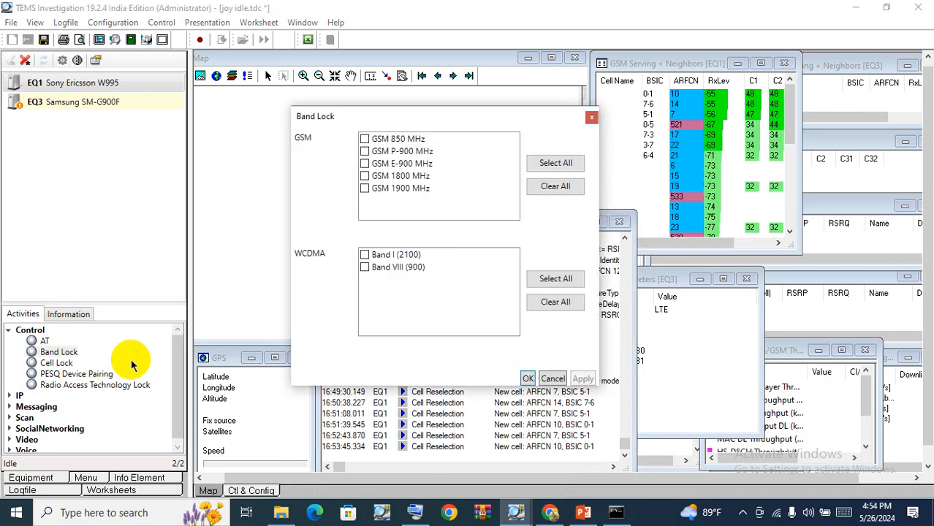
left_click(365, 151)
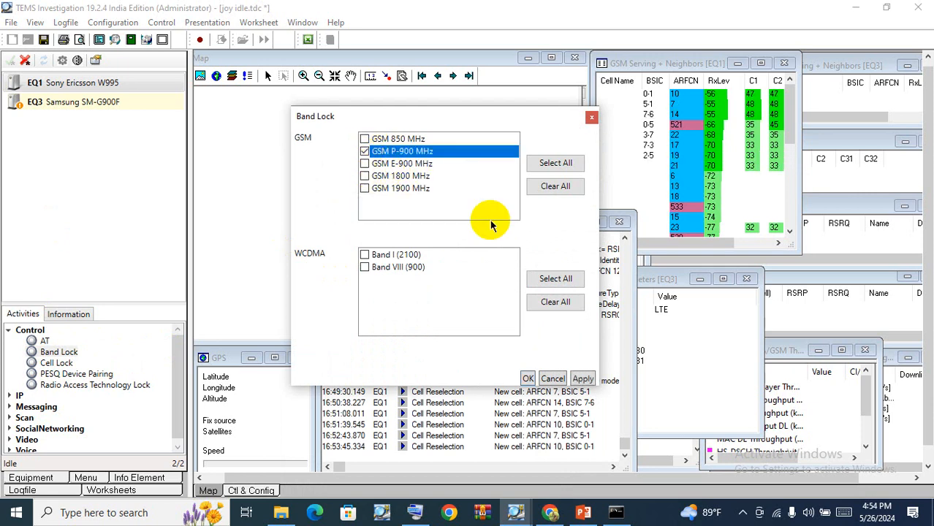
left_click(582, 380)
left_click(527, 379)
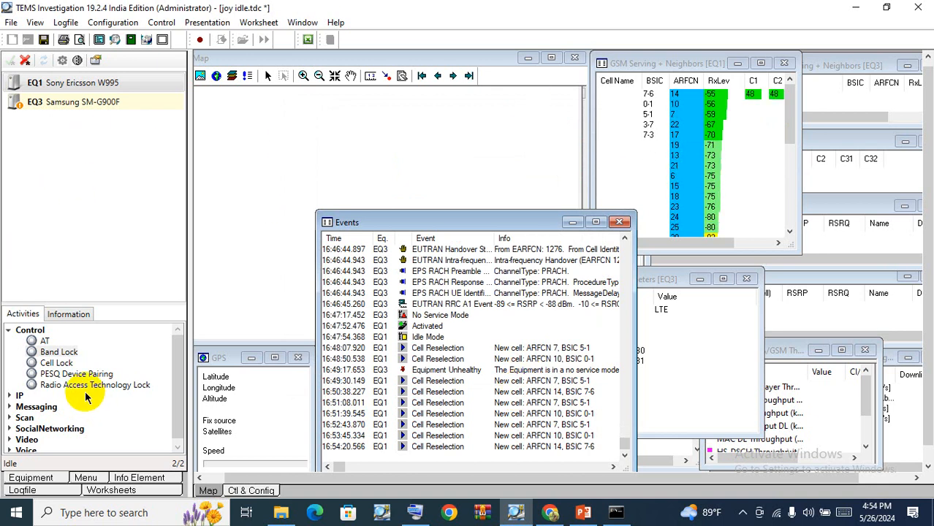
Reopen the Band Lock dialog, clear all band selections, and confirm.
double_click(52, 353)
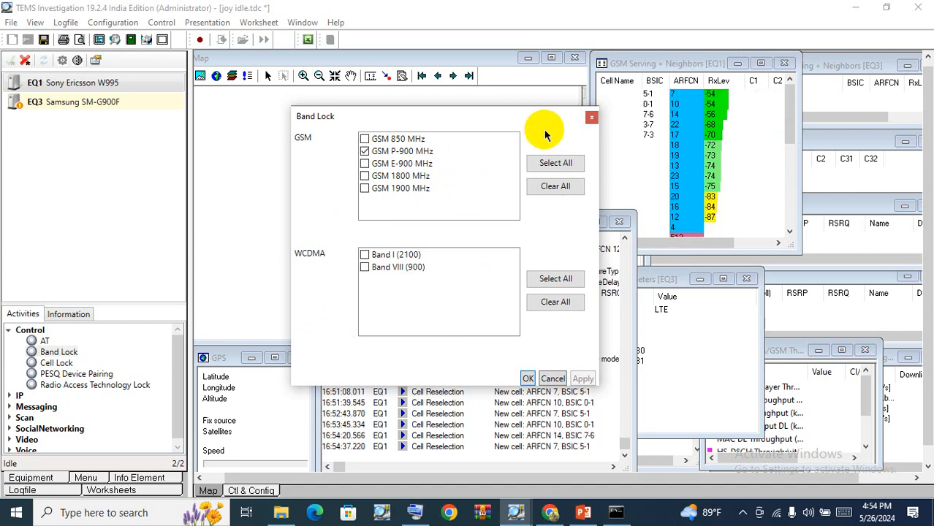
left_click(591, 117)
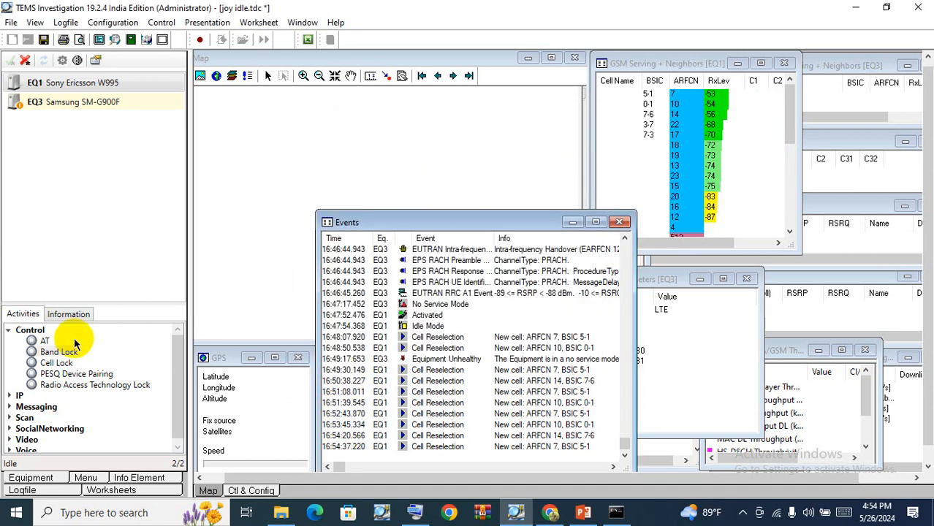
left_click_drag(63, 355, 74, 363)
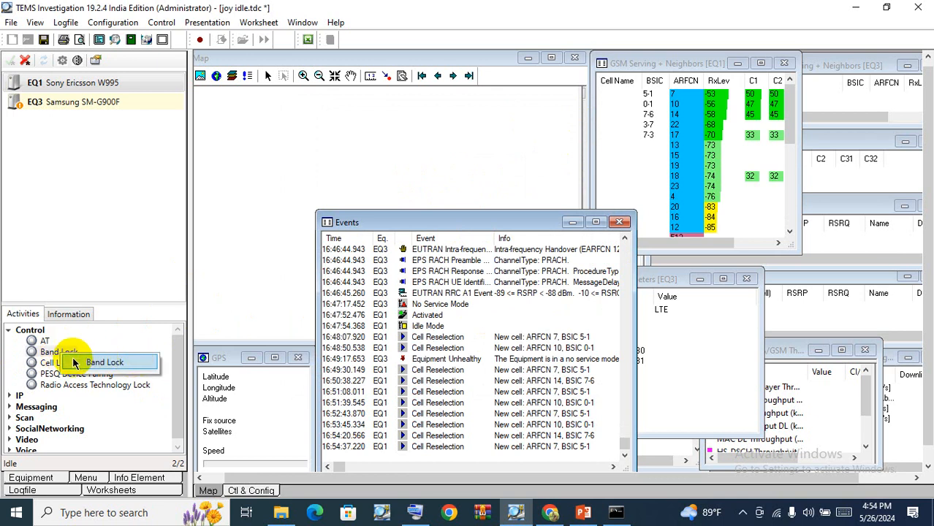
left_click(118, 365)
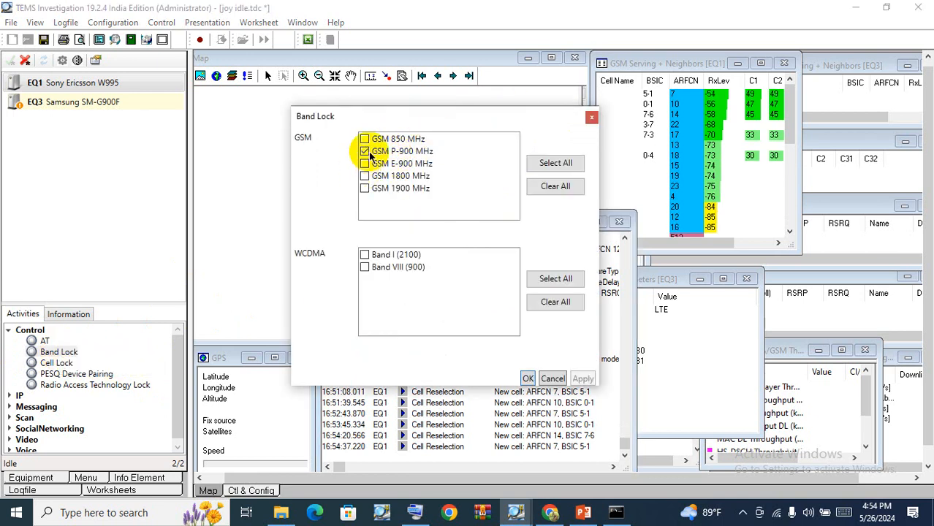
left_click(551, 185)
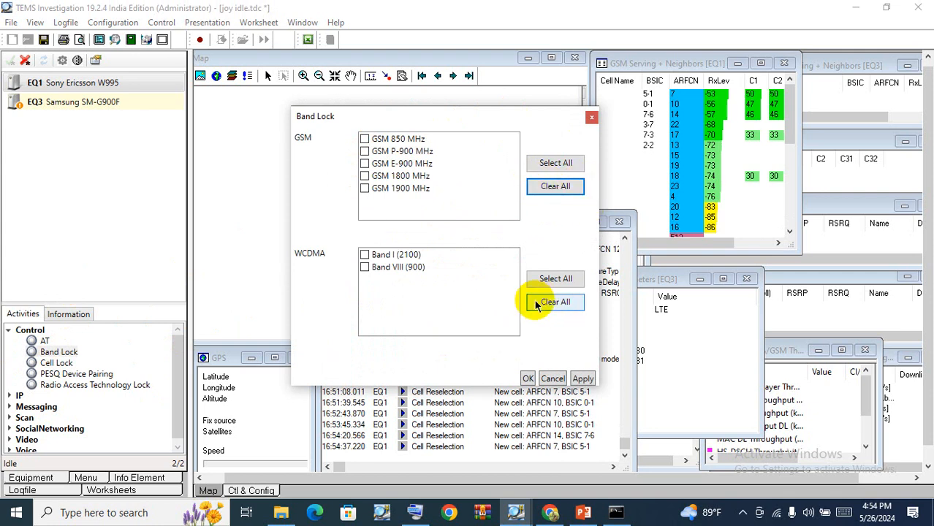
left_click(529, 378)
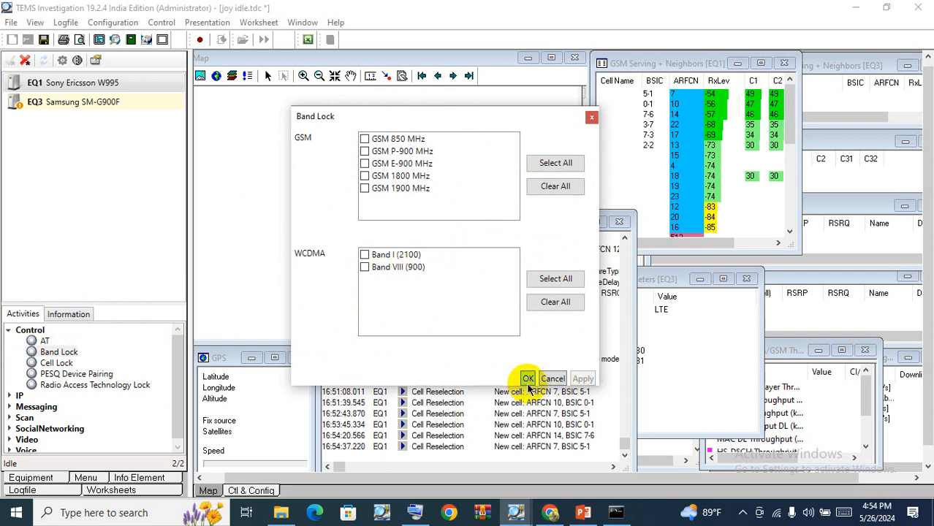
left_click(527, 378)
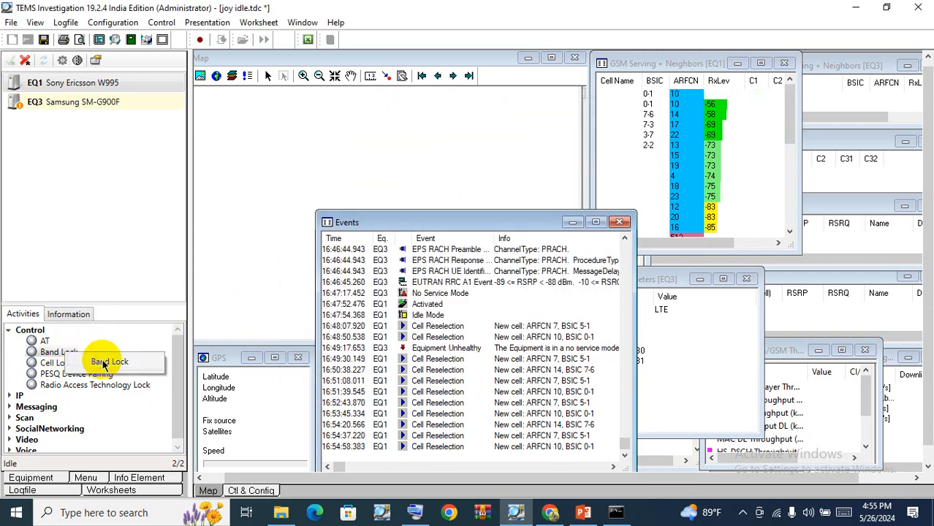
Reopen the Band Lock and Cell Lock dialogs to review their settings, closing each.
double_click(102, 356)
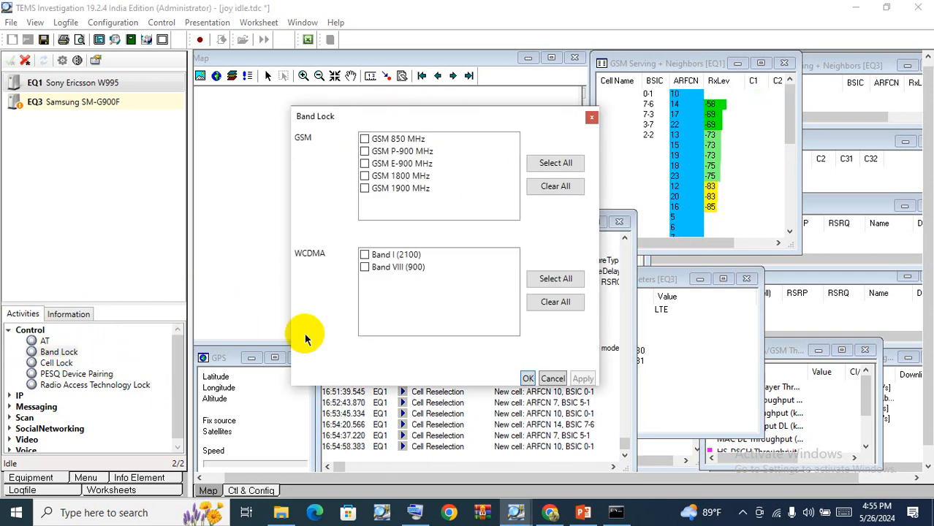
left_click(591, 118)
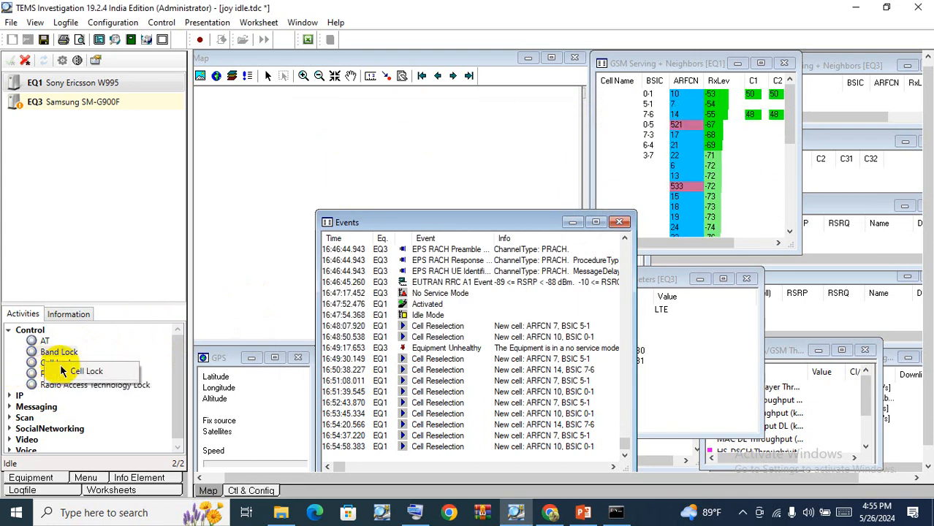
double_click(59, 363)
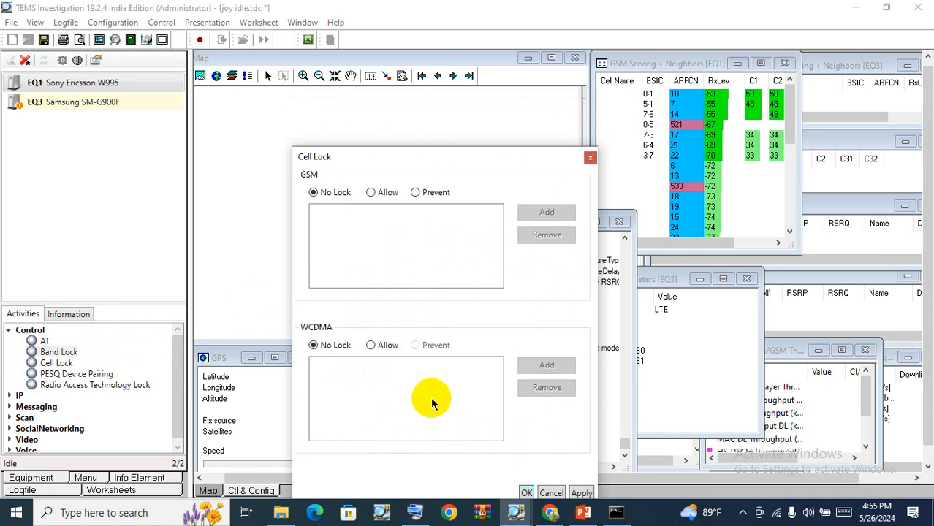
left_click(589, 158)
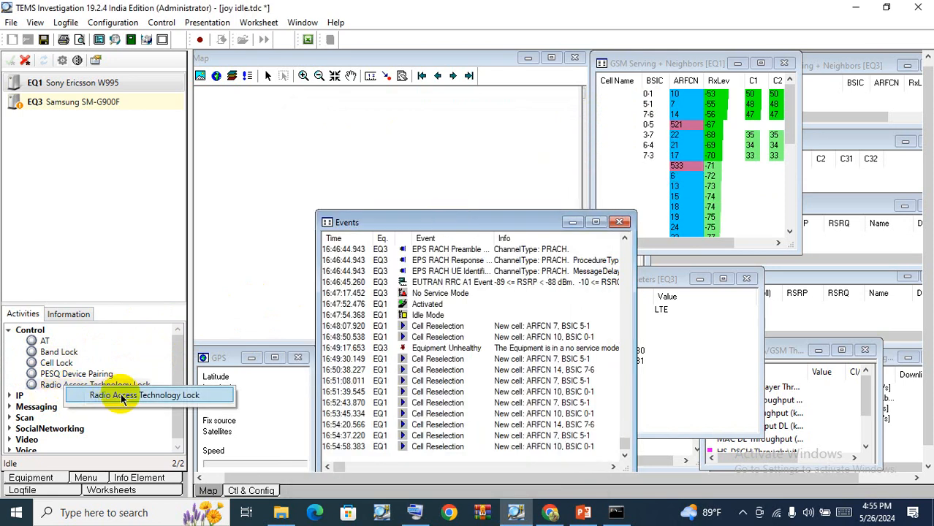
Open Radio Access Technology Lock, select both GSM and WCDMA, and apply.
double_click(114, 387)
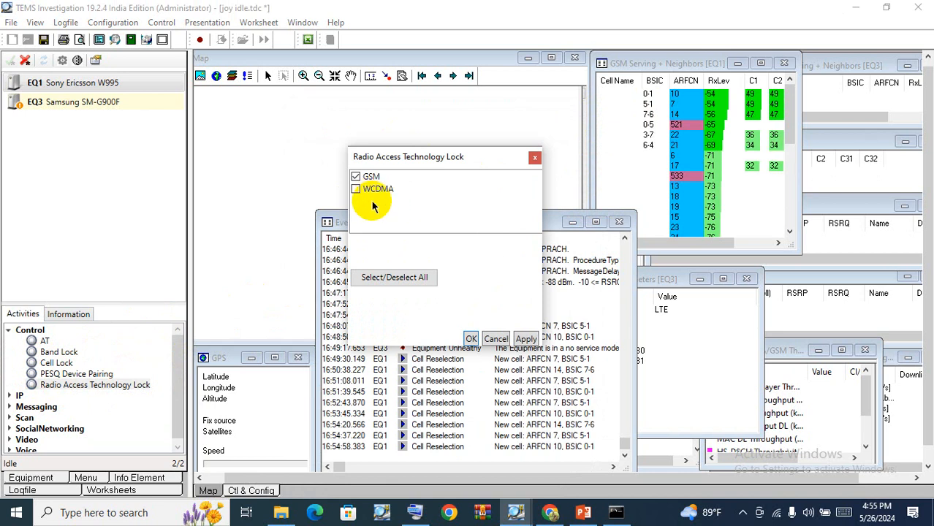
left_click(415, 280)
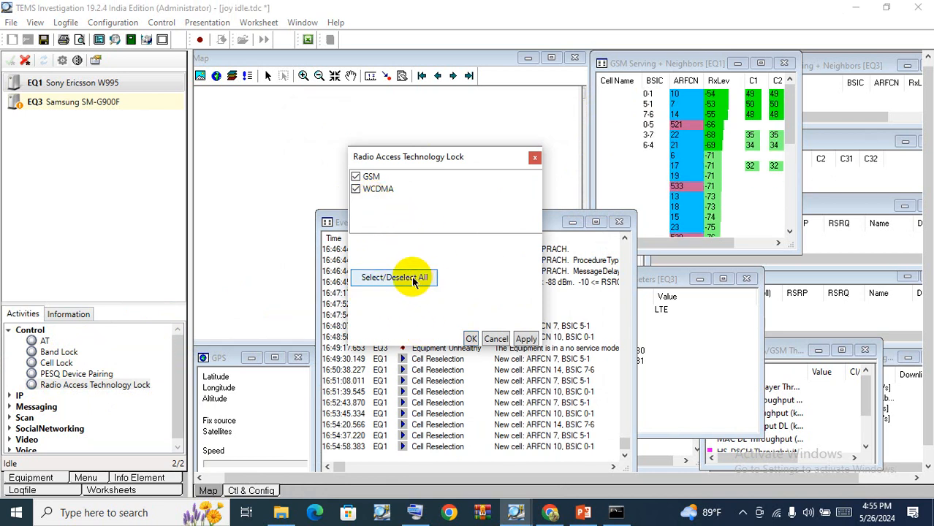
left_click(526, 338)
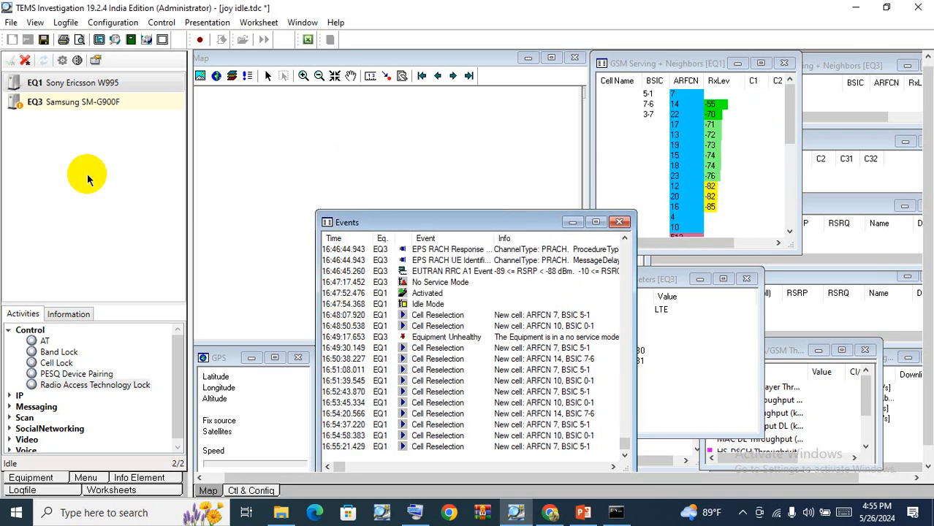
left_click(63, 84)
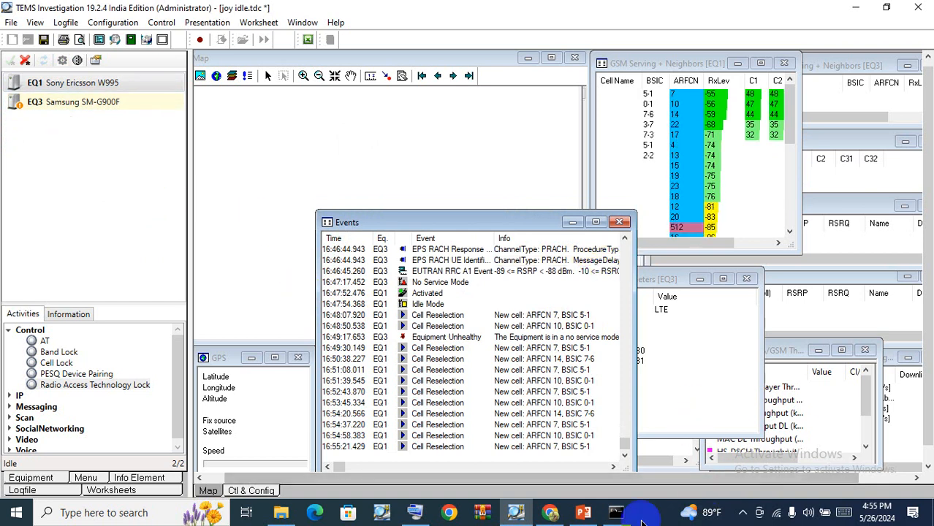
left_click(742, 512)
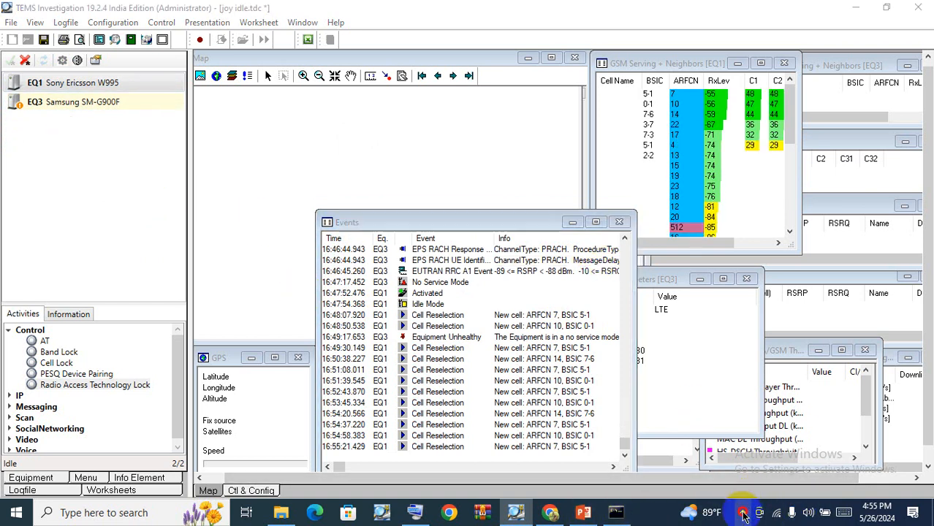